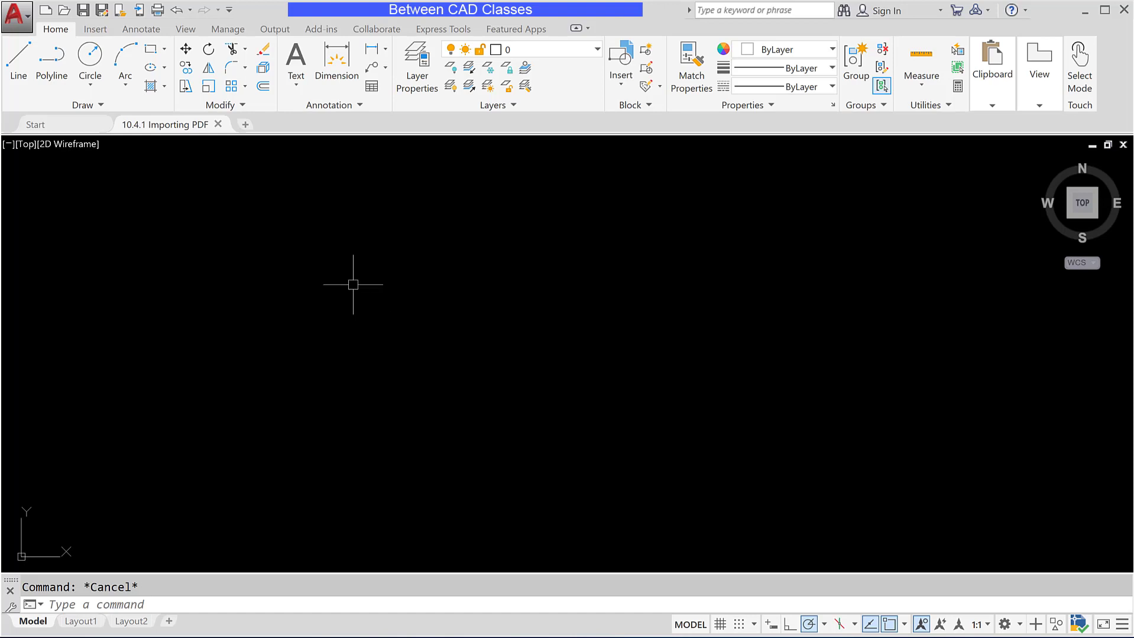
Load 10.4.1 Sectioned Plate.pdf from the AutoCAD 2020 folder into the PDF Import dialog.
left_click(90, 27)
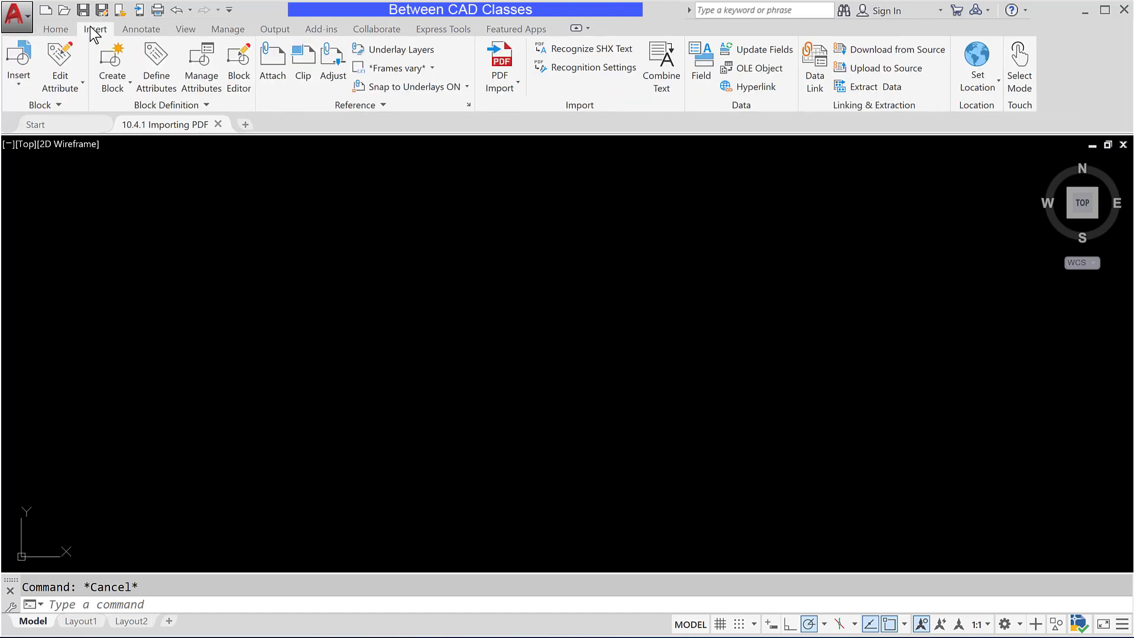
left_click(501, 64)
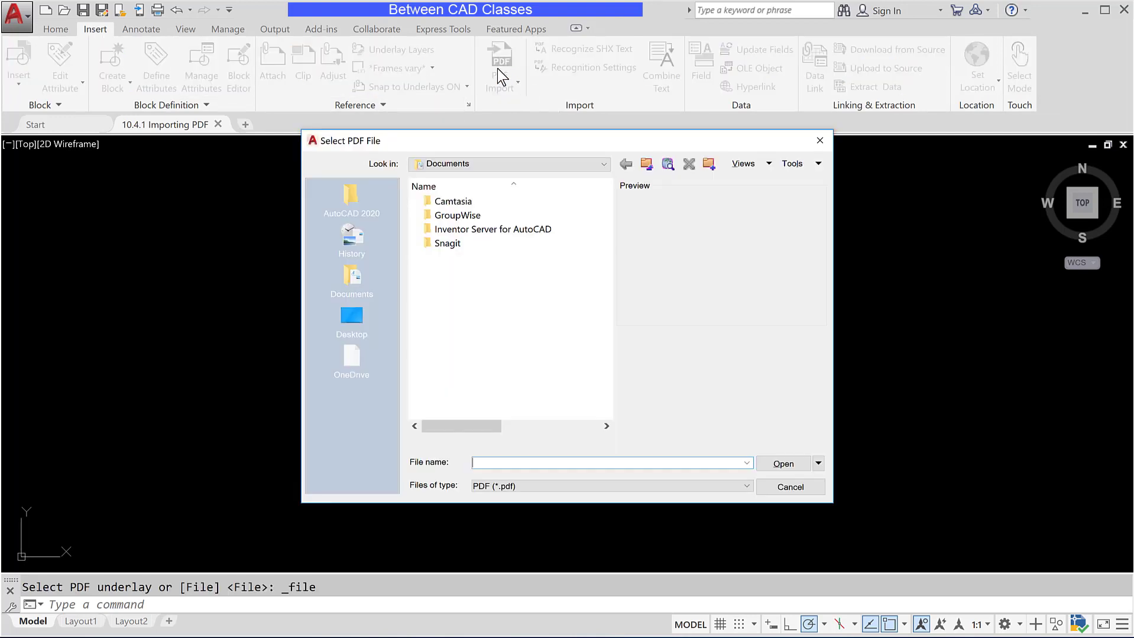
left_click(351, 199)
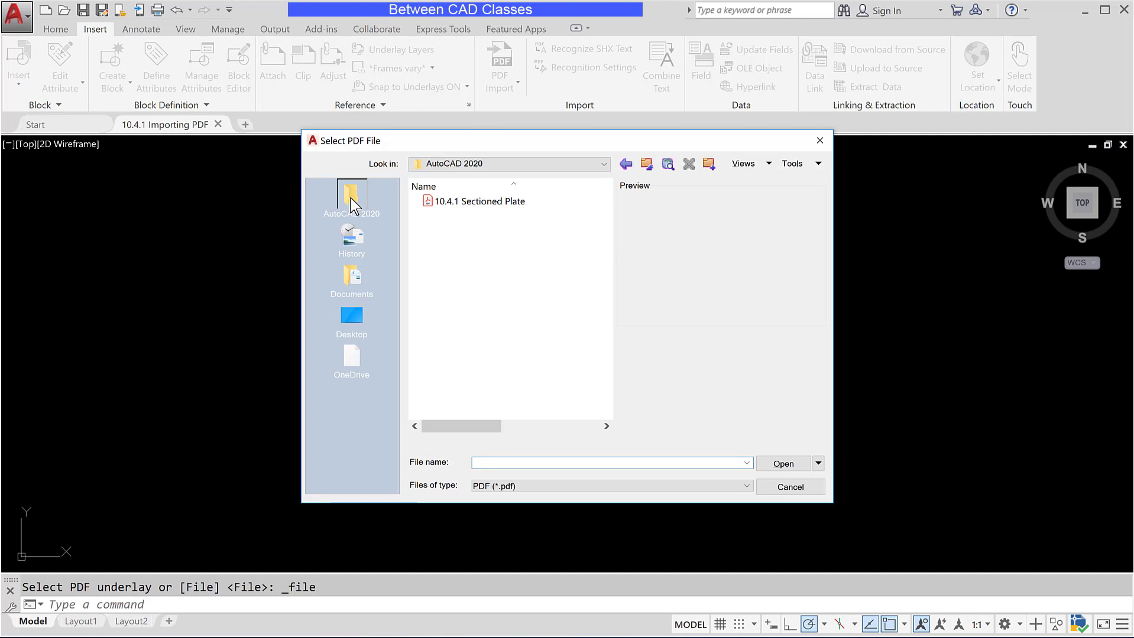
left_click(482, 204)
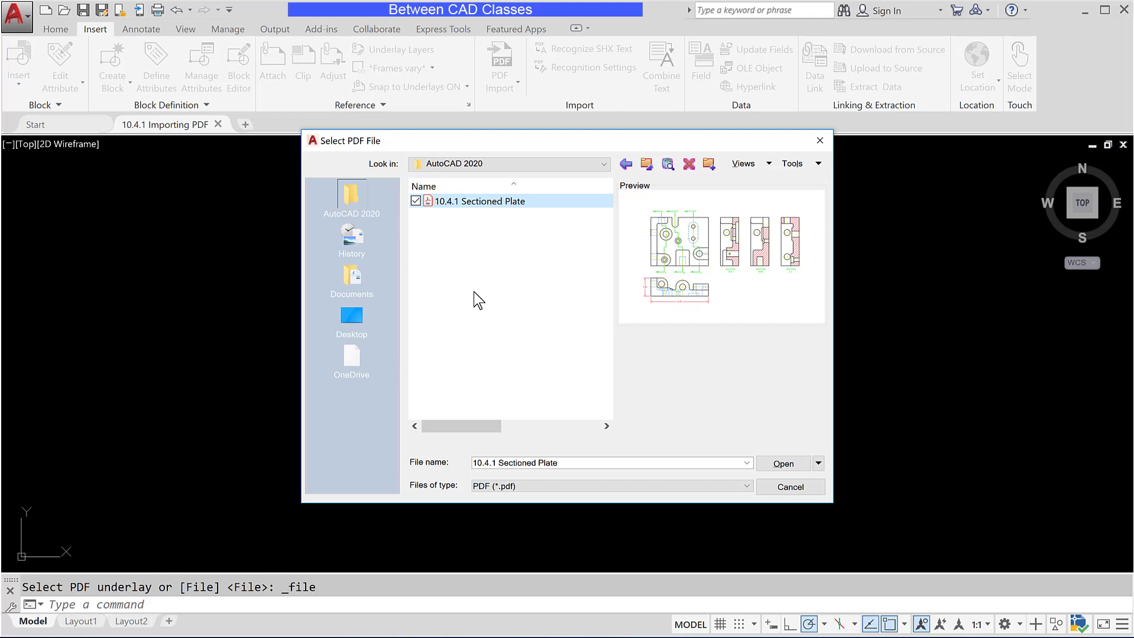
left_click(783, 464)
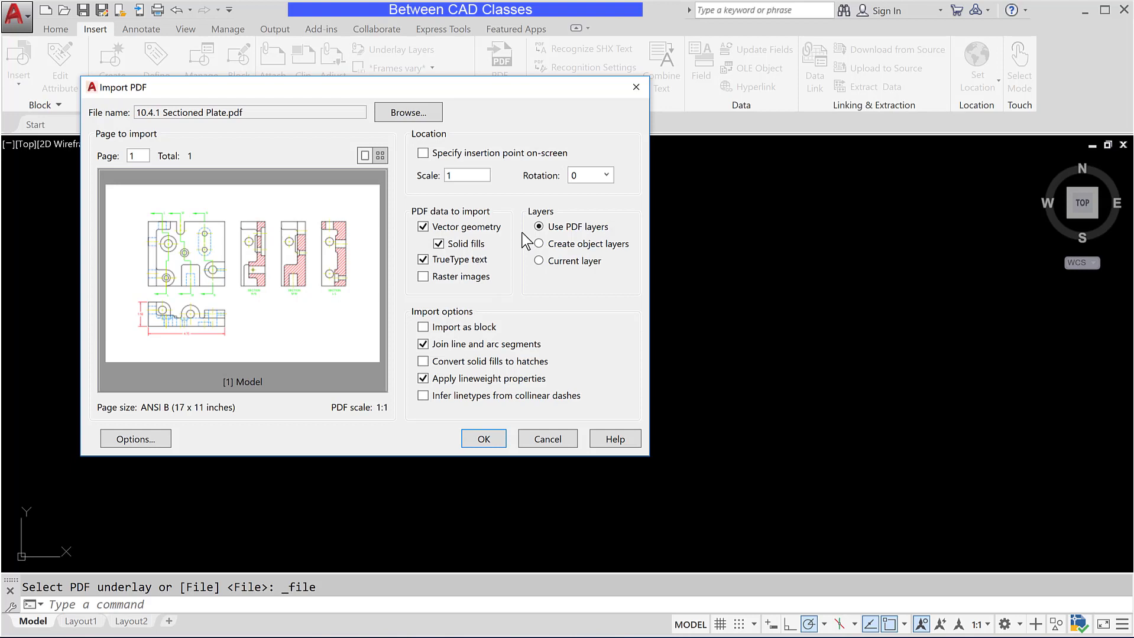
Turn off Join line and arc segments and Apply lineweight properties for the import.
left_click(423, 344)
left_click(422, 379)
Import the plate PDF and review its new PDF_ layers, such as PDF_Hidden, in the Layer list.
left_click(483, 438)
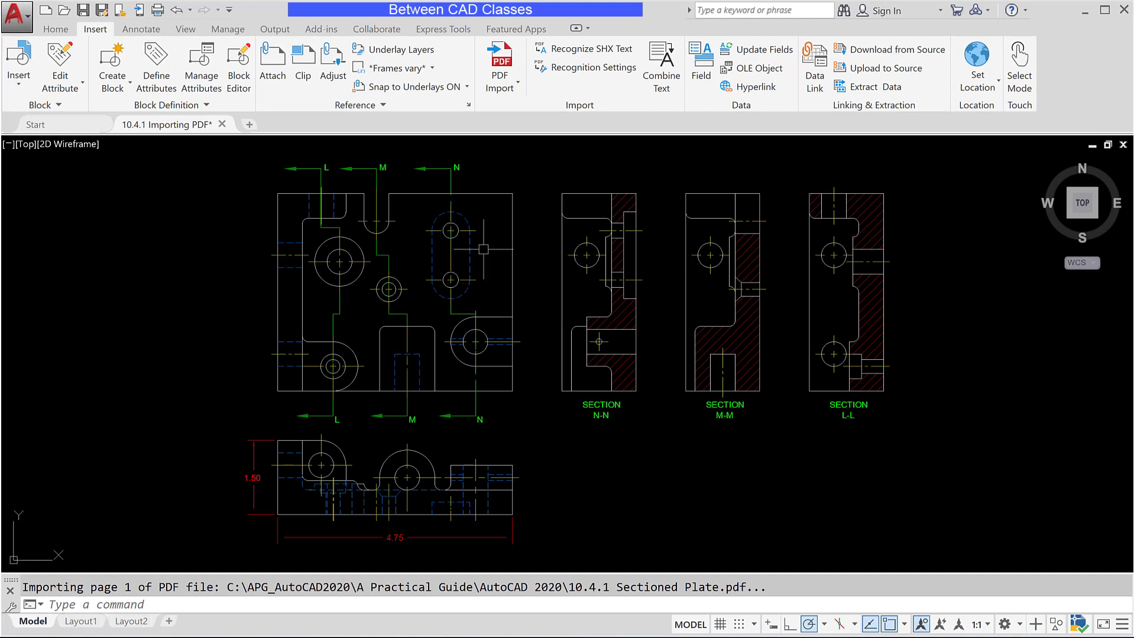
left_click(67, 31)
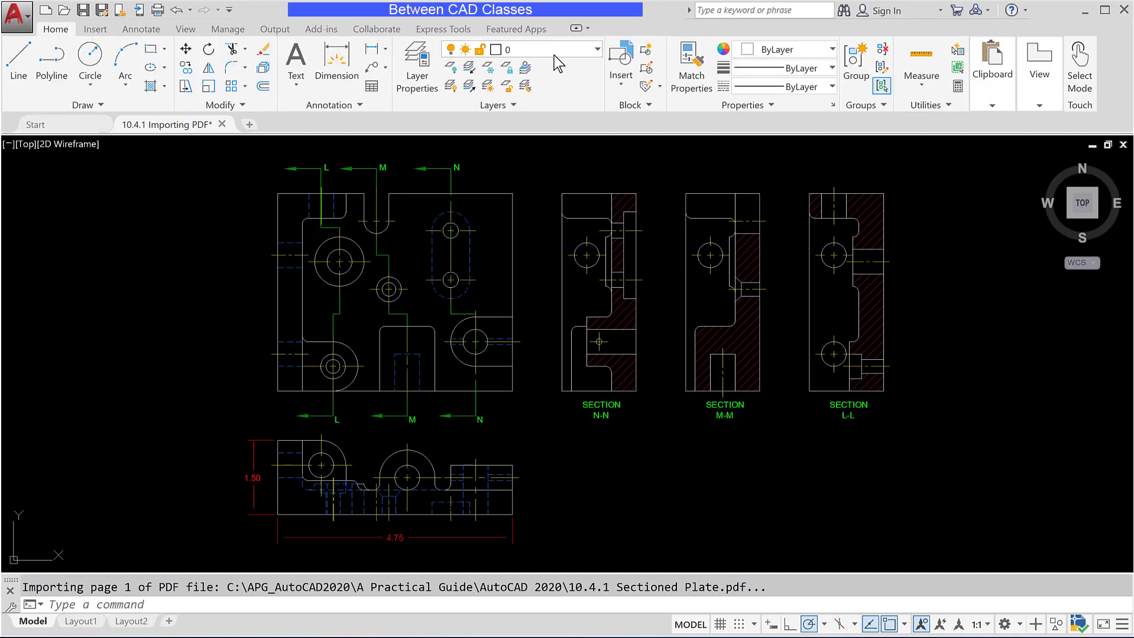
left_click(593, 51)
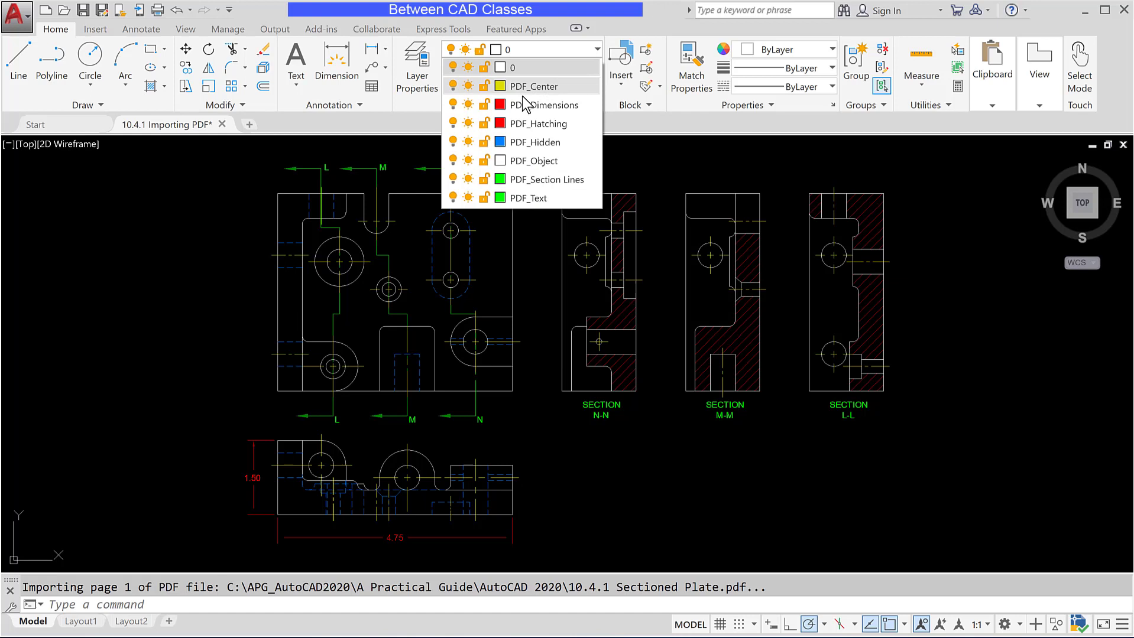
left_click(598, 50)
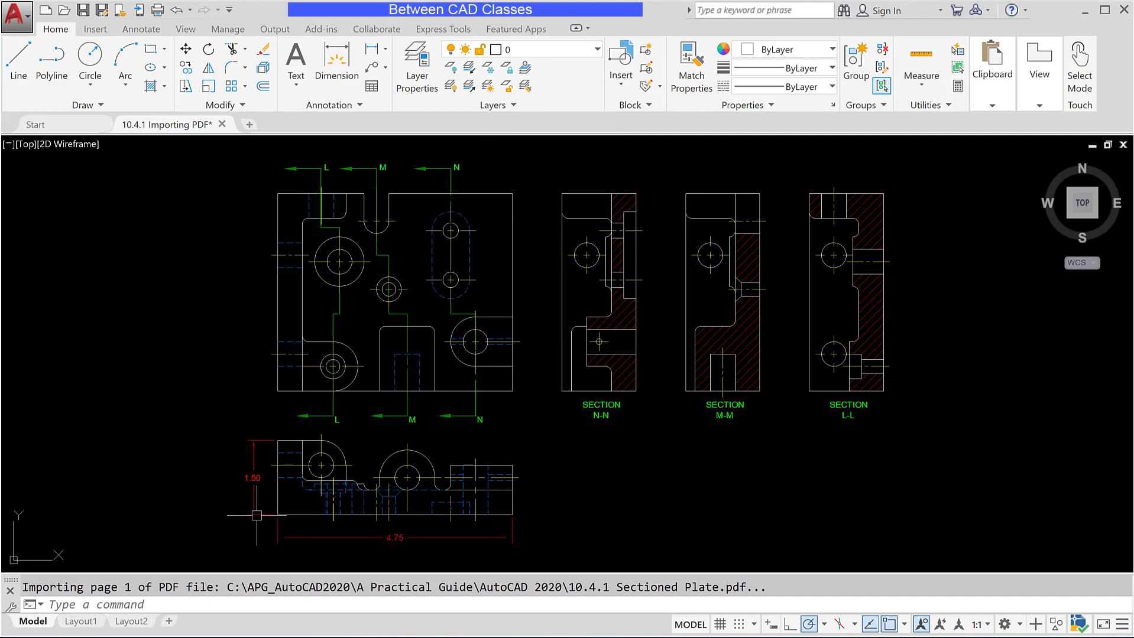
Zoom onto the lower view with the 1.50 and 4.75 dimensions and quick-measure it.
scroll(263, 516, "up", 4)
middle_click_drag(272, 485, 279, 447)
key("Escape")
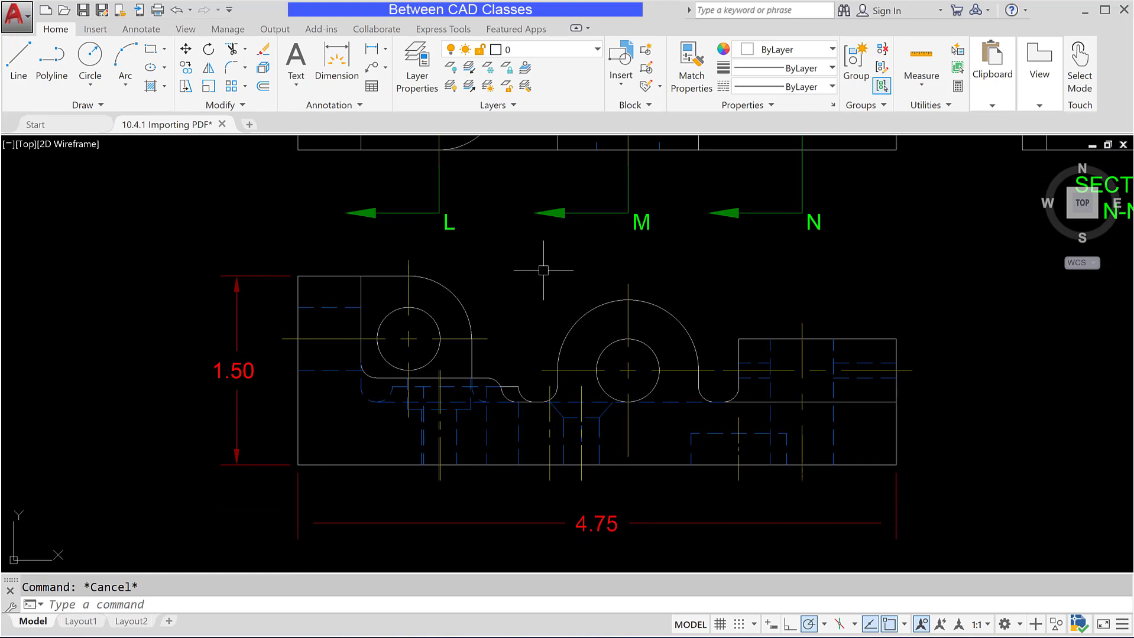
left_click(918, 59)
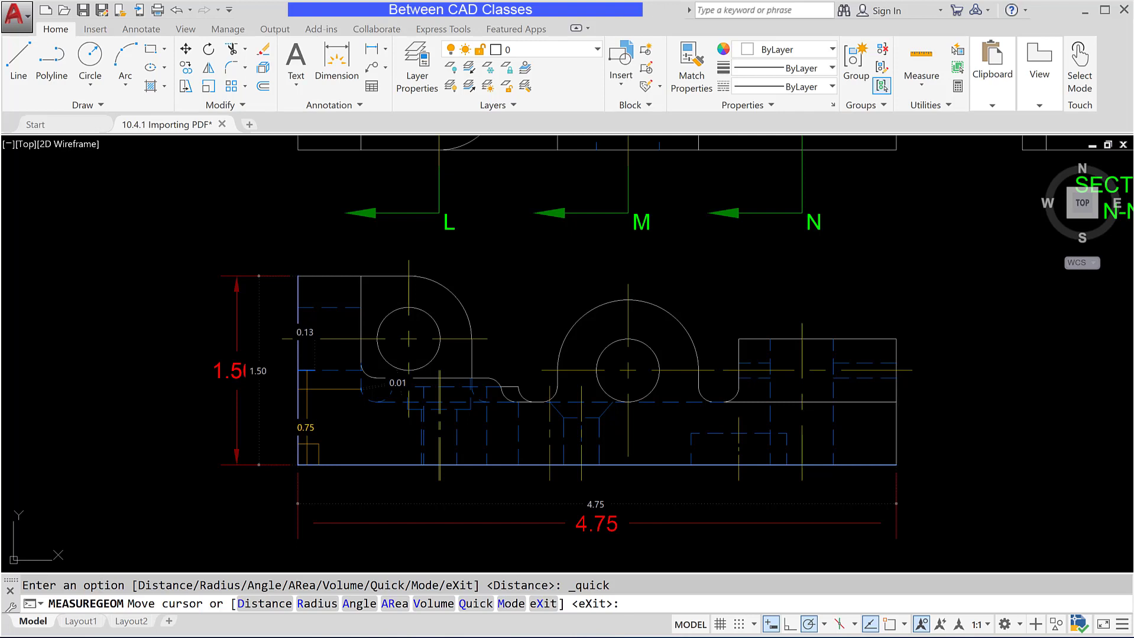
key("Escape")
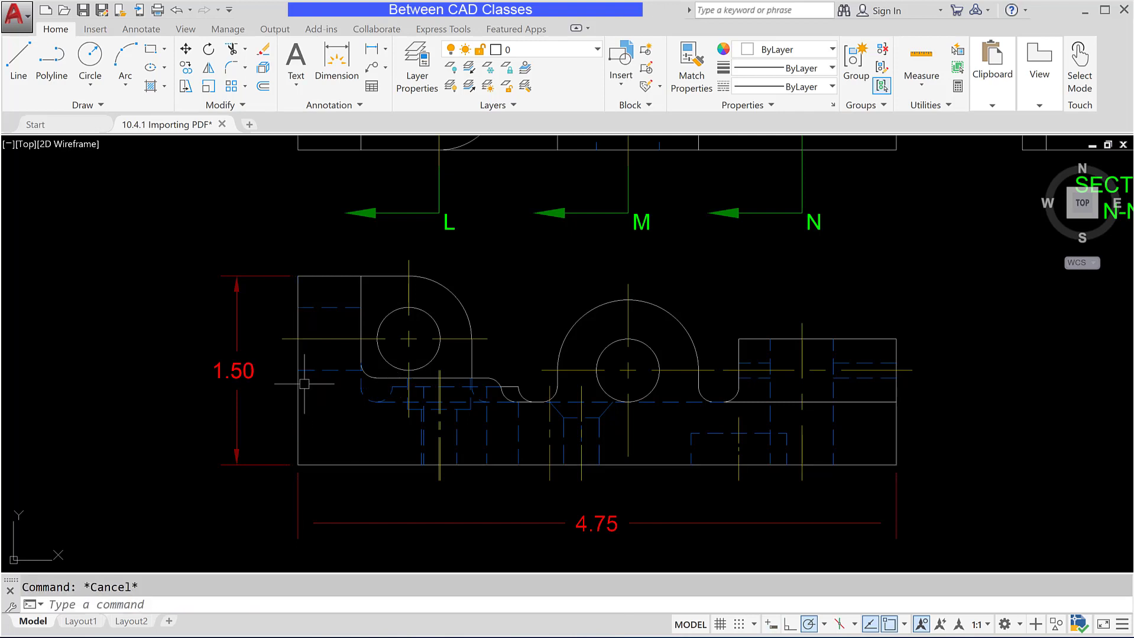
Confirm the 1.50 dimension is on PDF_Dimensions and the hidden dashes on PDF_Hidden.
left_click(245, 330)
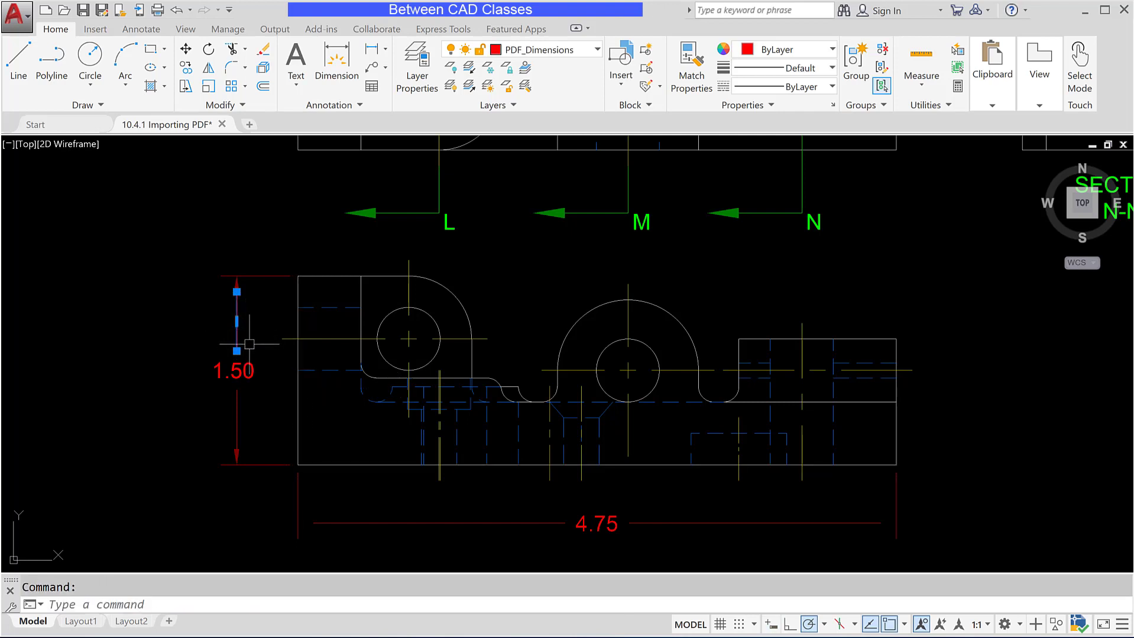
left_click(258, 276)
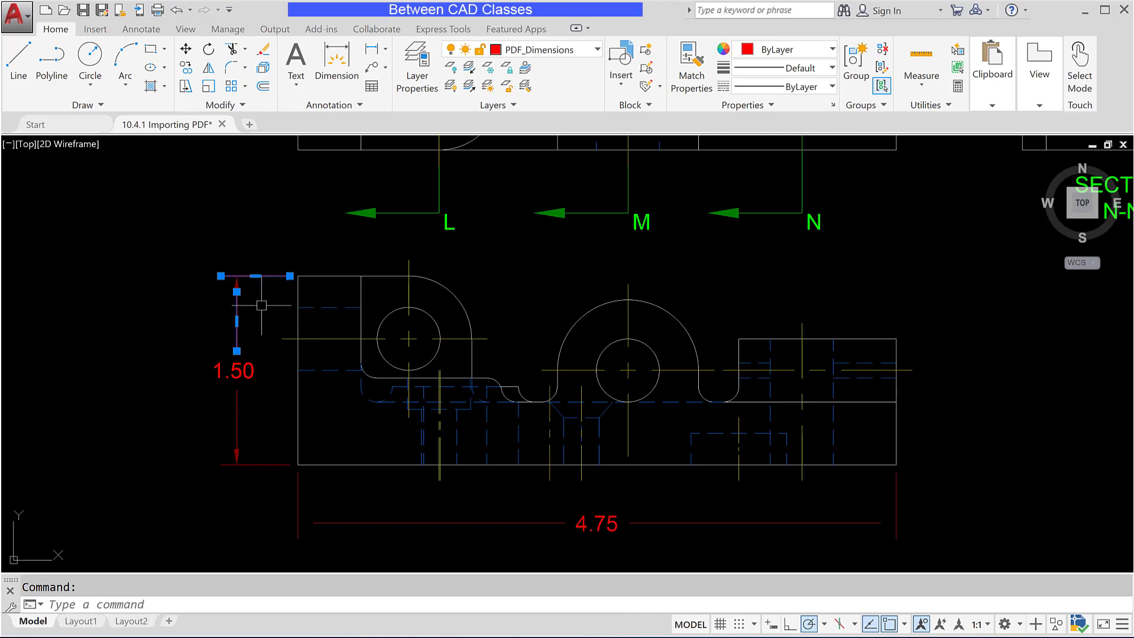
key("Escape")
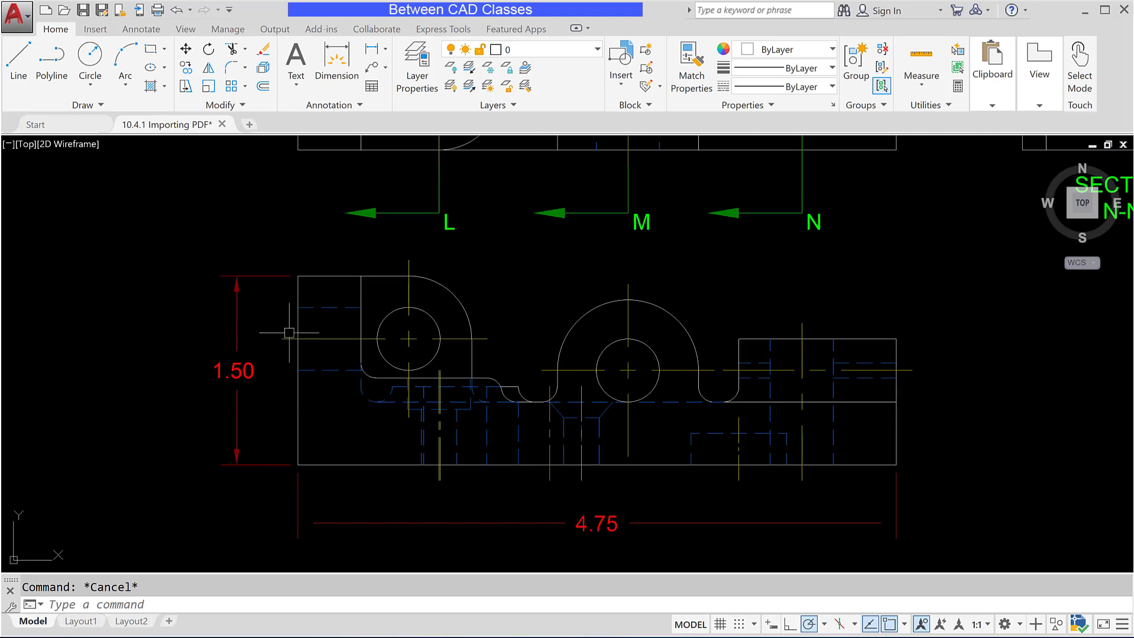
left_click(329, 371)
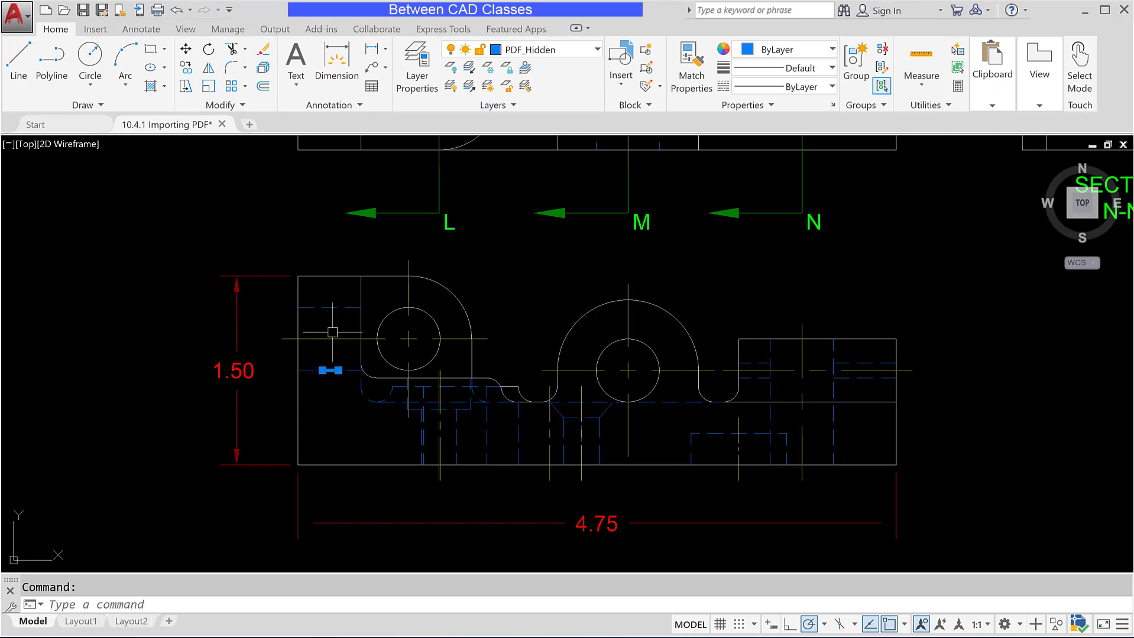
left_click(343, 308)
left_click(348, 308)
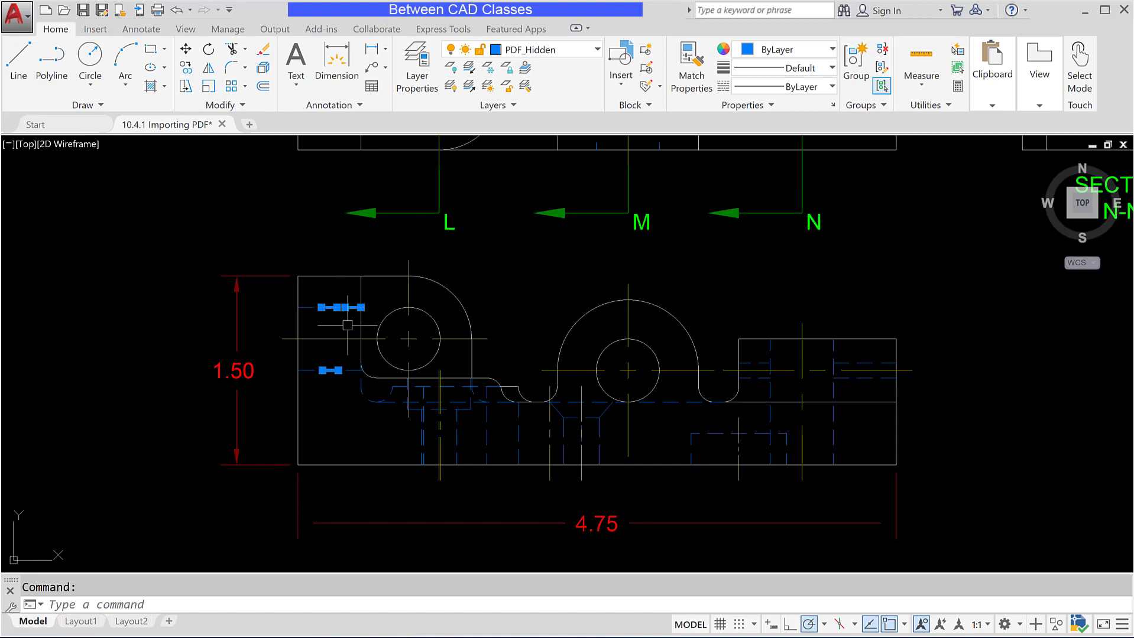
key("Escape")
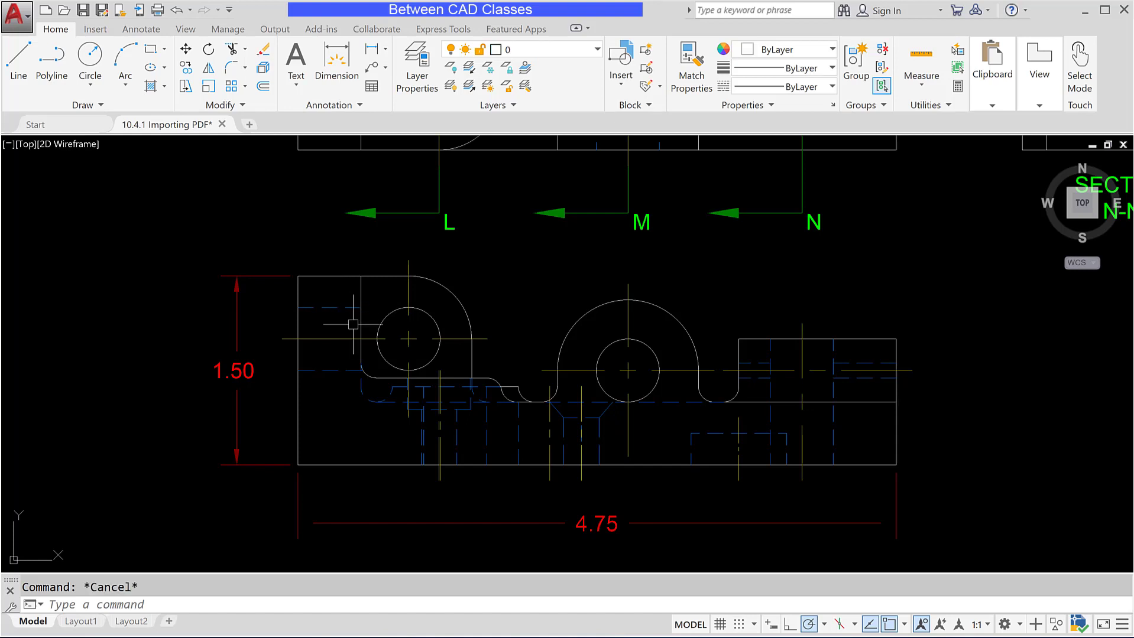
Zoom out to the top view and sections and confirm its outline edges are on PDF_Object.
scroll(441, 324, "down", 4)
middle_click_drag(600, 199, 526, 327)
left_click(549, 244)
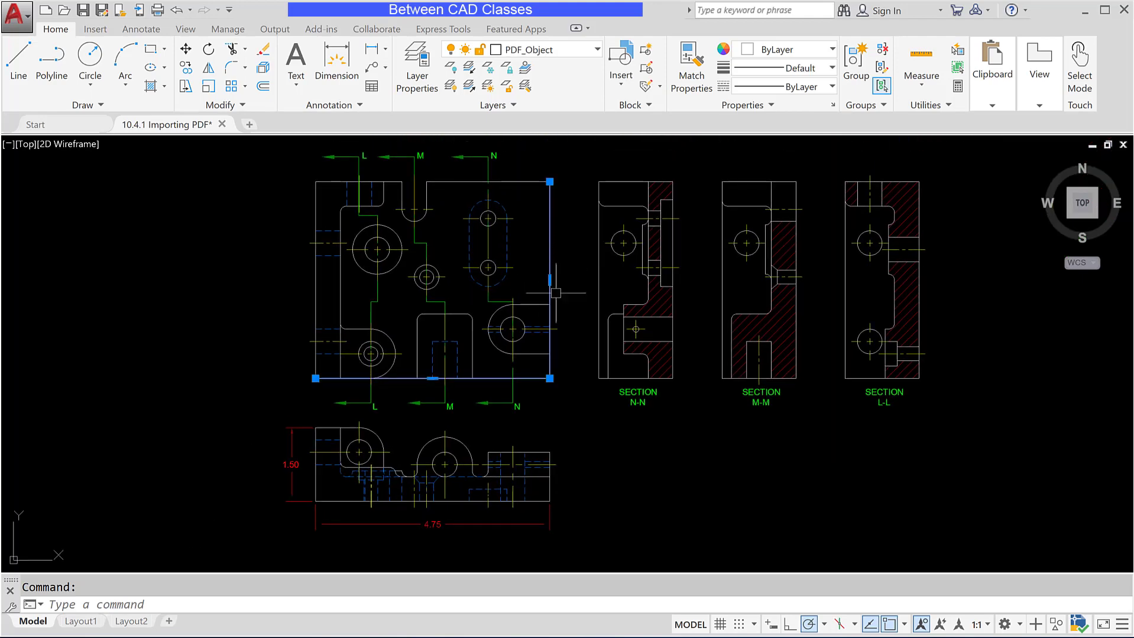
key("Escape")
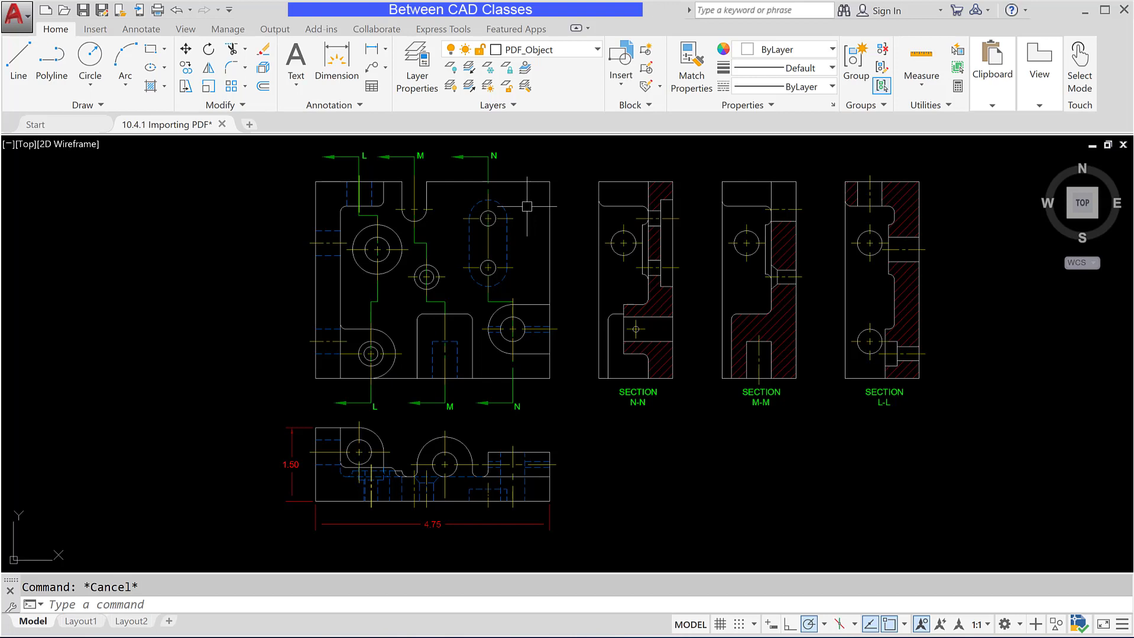
left_click(453, 183)
key("Escape")
left_click(428, 195)
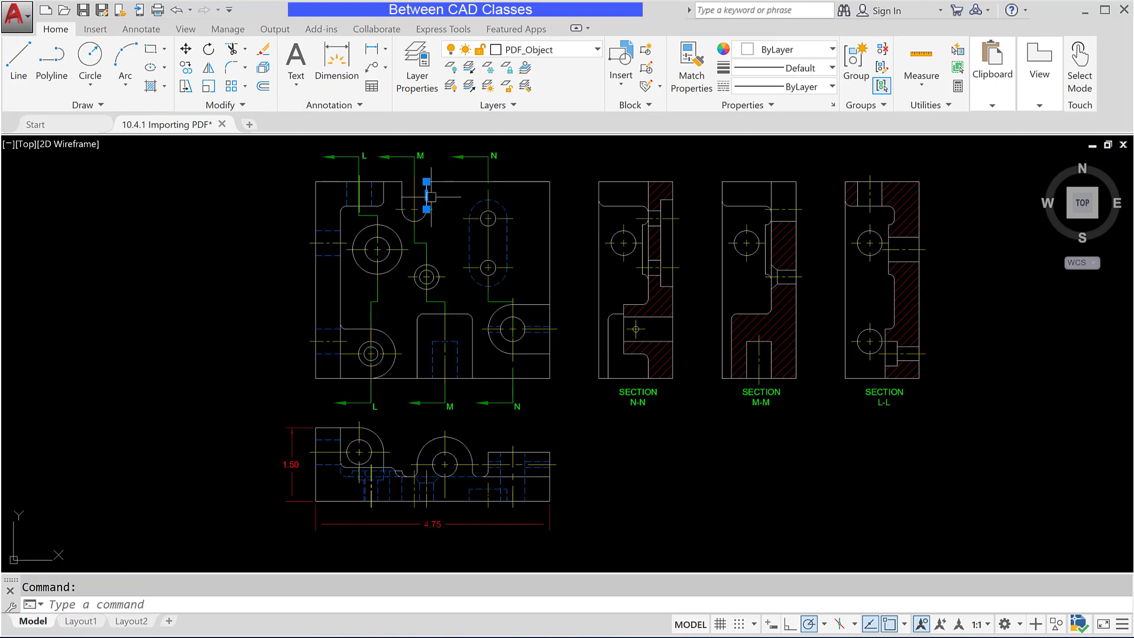
key("Escape")
left_click(334, 182)
key("Escape")
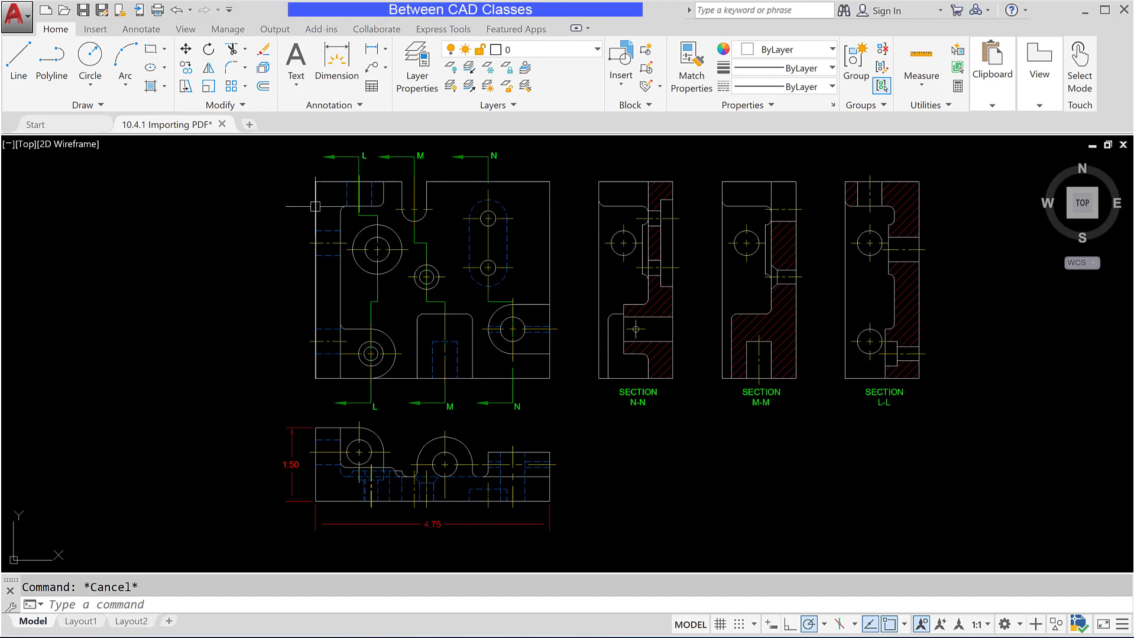
left_click(316, 213)
key("Escape")
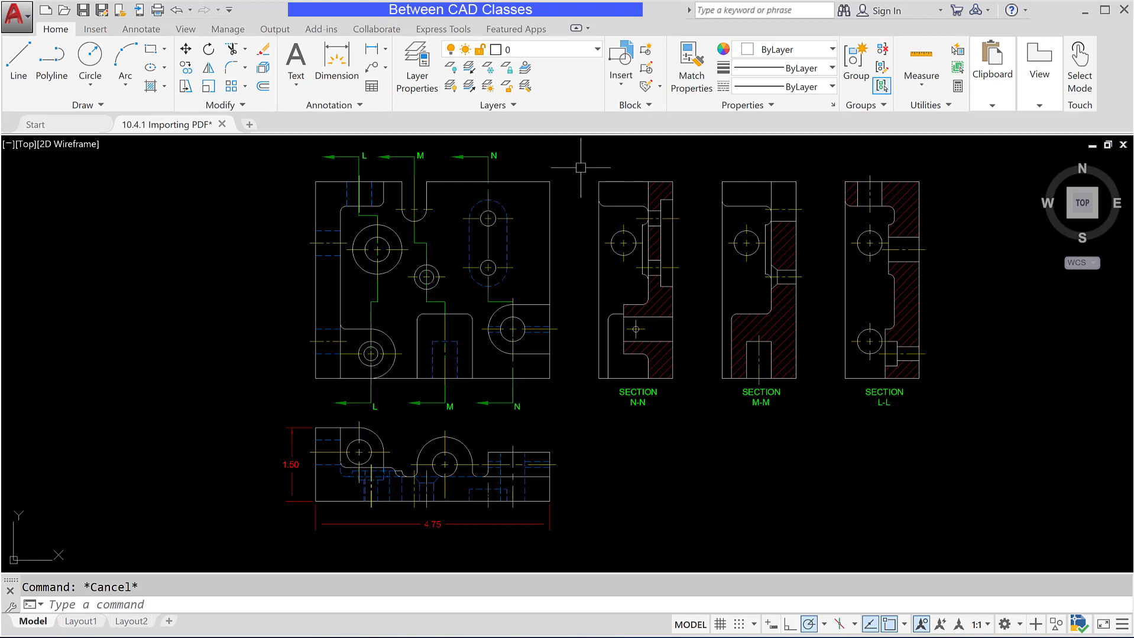
Undo the view changes, measurement and the first PDF import.
left_click(177, 10)
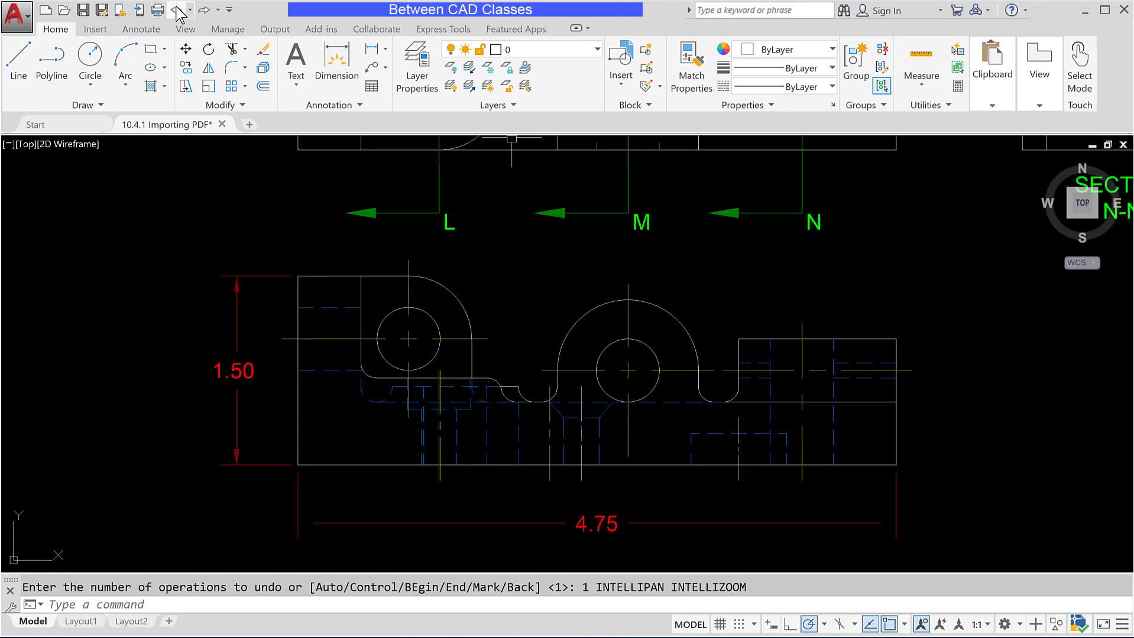
left_click(177, 10)
left_click(176, 10)
left_click(177, 10)
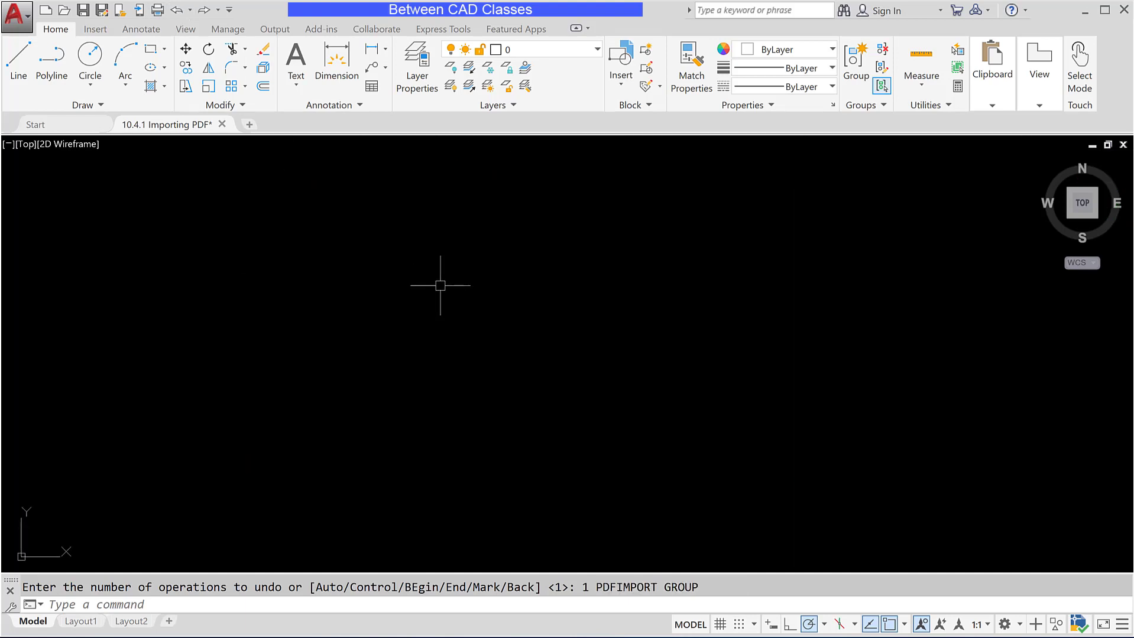
Re-import the Sectioned Plate PDF onto the current layer, inferring linetypes from collinear dashes.
left_click(95, 29)
left_click(496, 65)
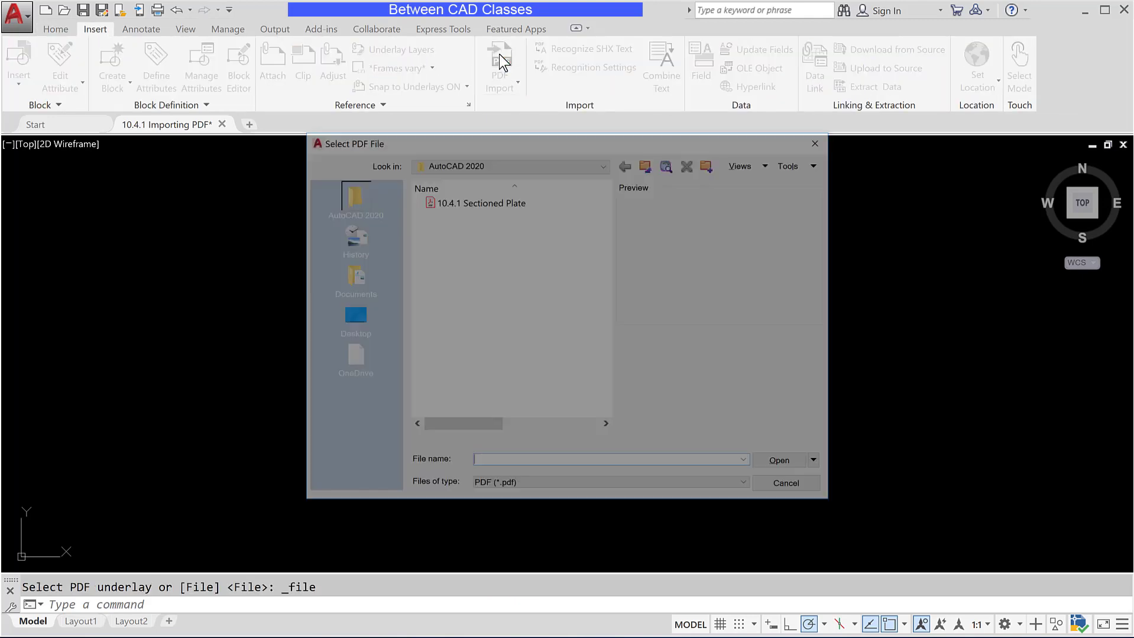
double_click(484, 200)
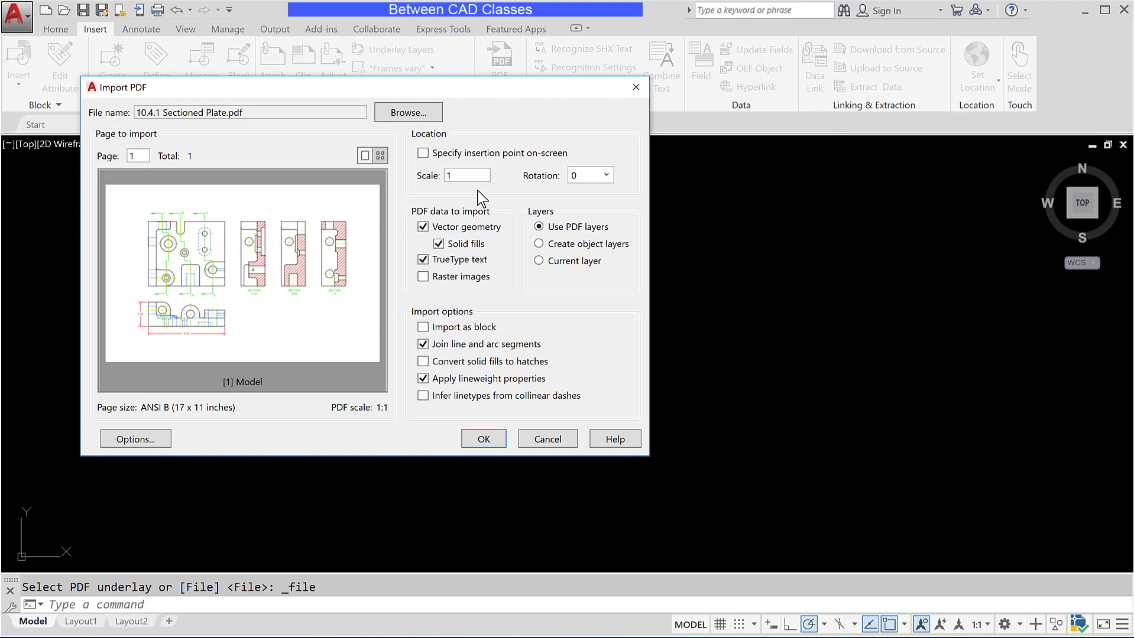
left_click(538, 262)
left_click(424, 397)
left_click(497, 436)
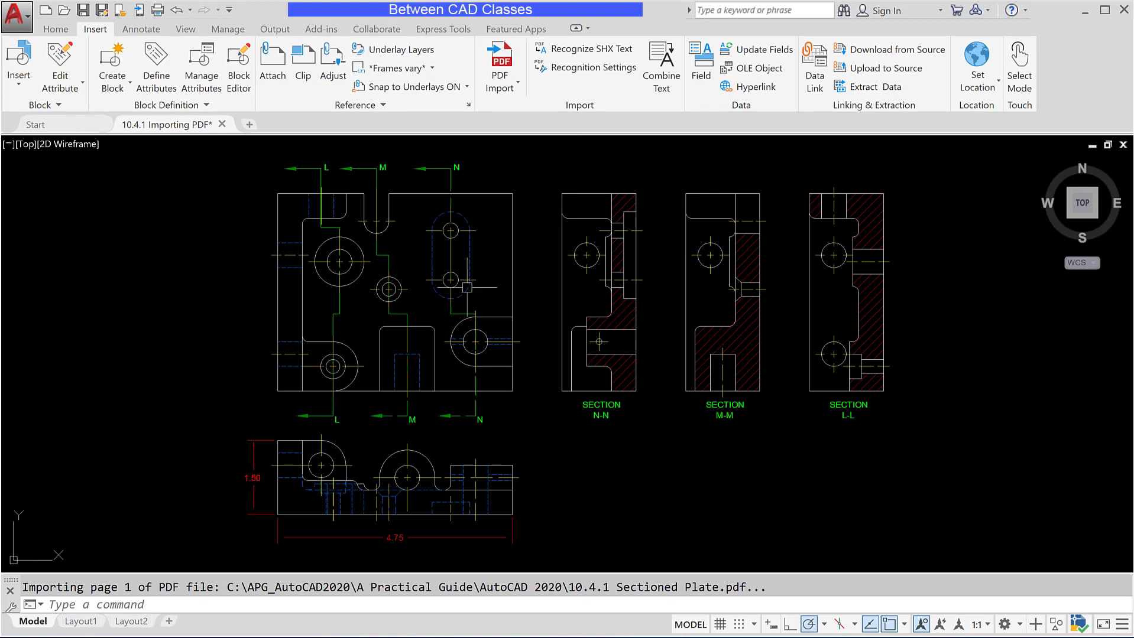
left_click(471, 261)
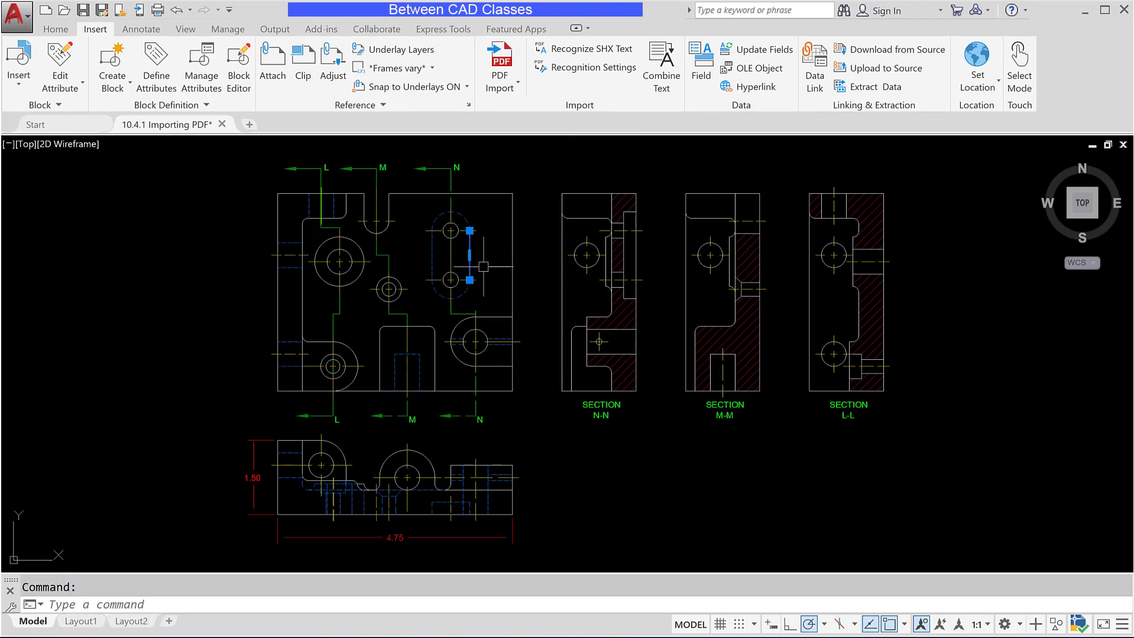
left_click(59, 30)
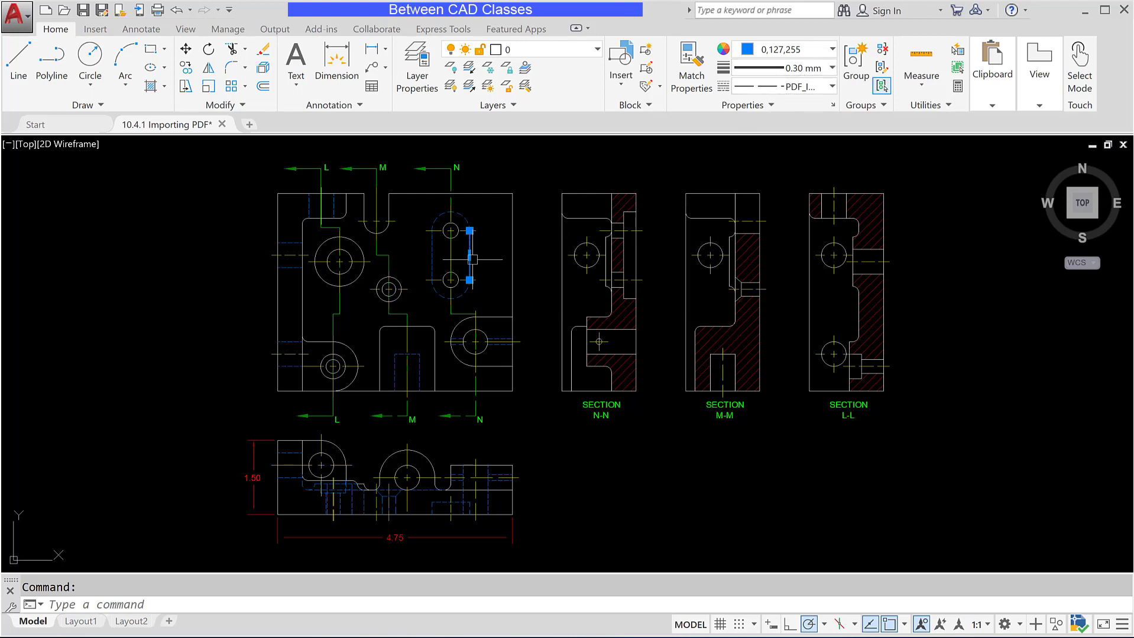
scroll(473, 258, "up", 3)
mouse_move(454, 161)
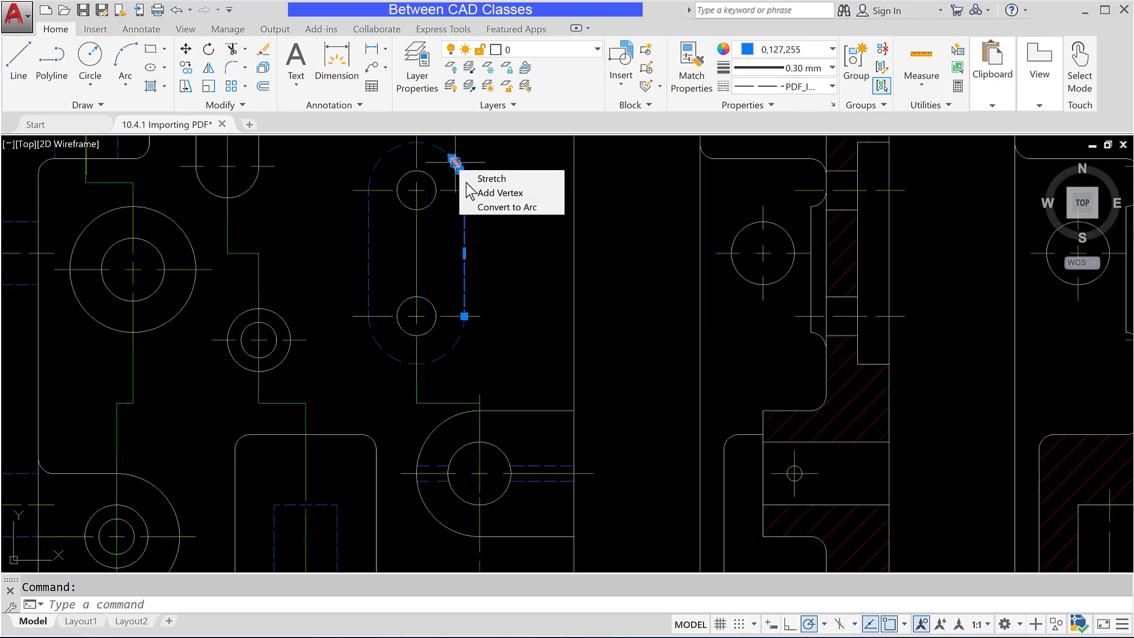
key("Escape")
left_click(464, 226)
key("Escape")
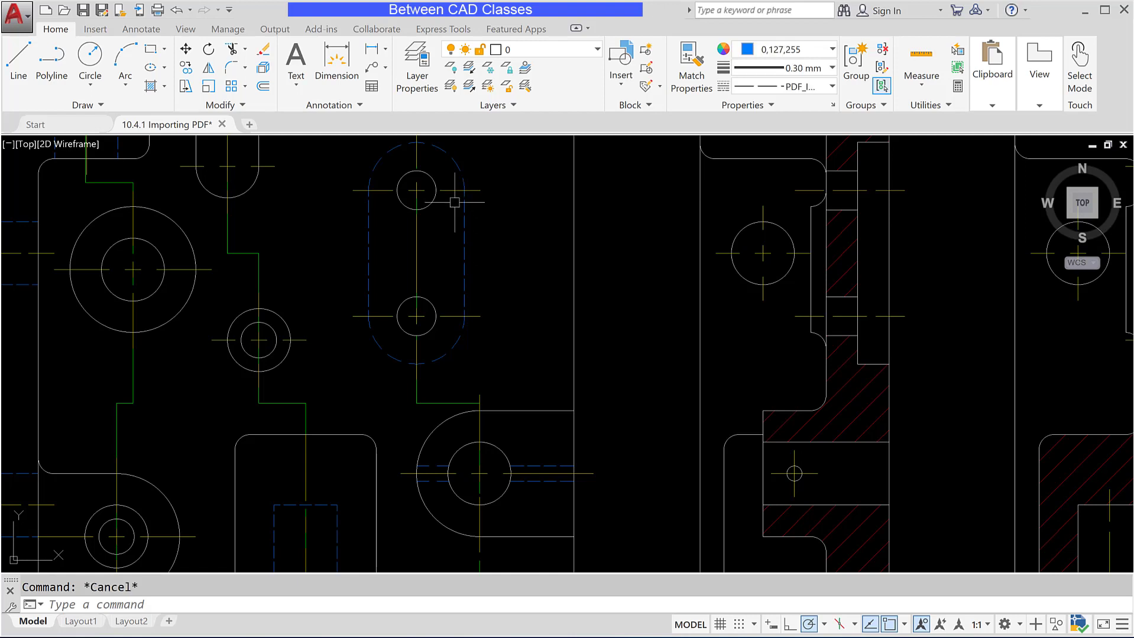
left_click(456, 159)
key("Escape")
left_click(394, 149)
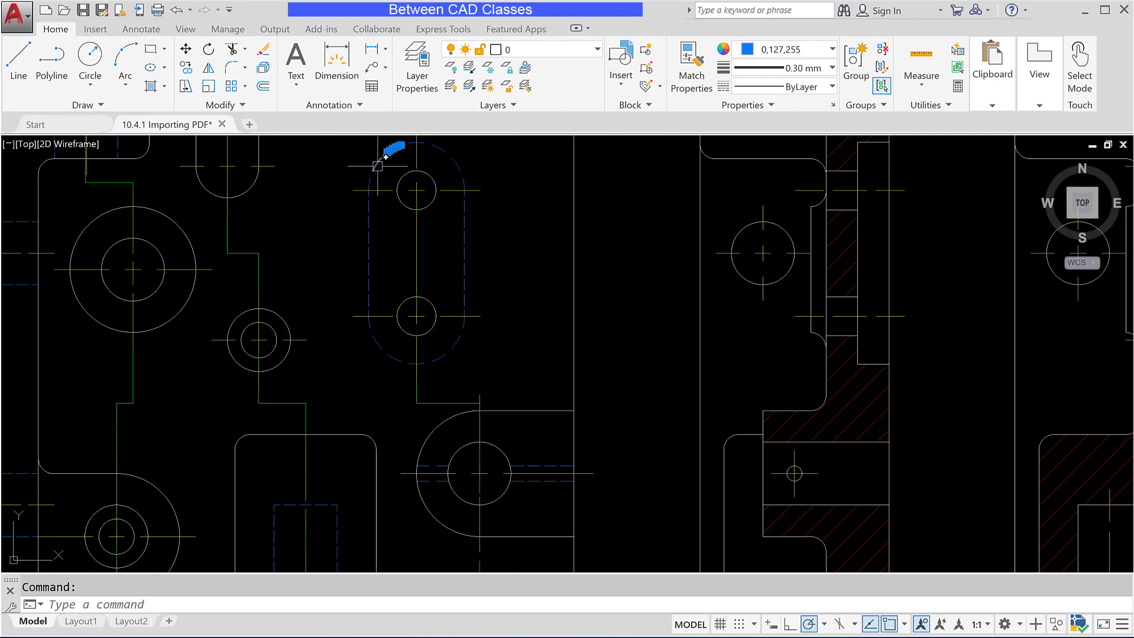
key("Escape")
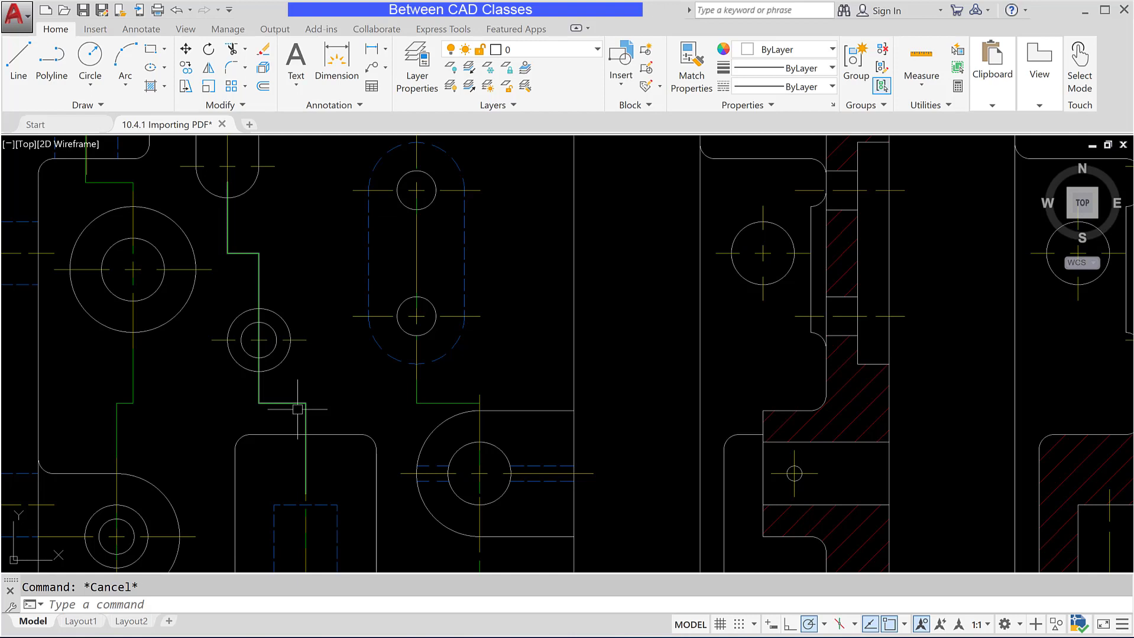
left_click(336, 517)
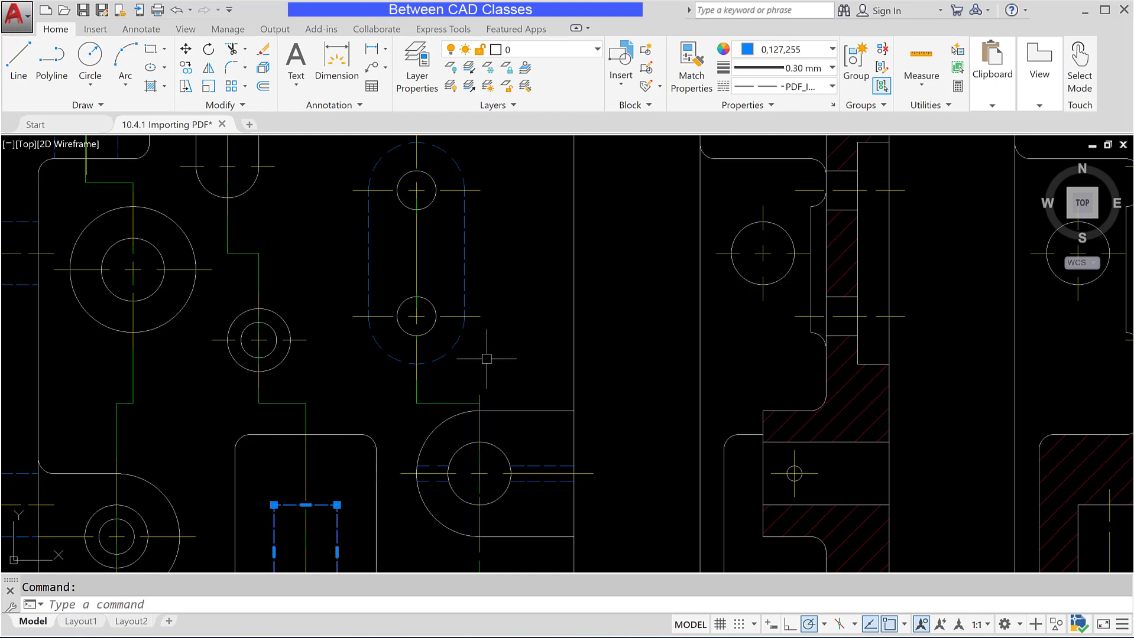
key("Escape")
scroll(535, 307, "down", 2)
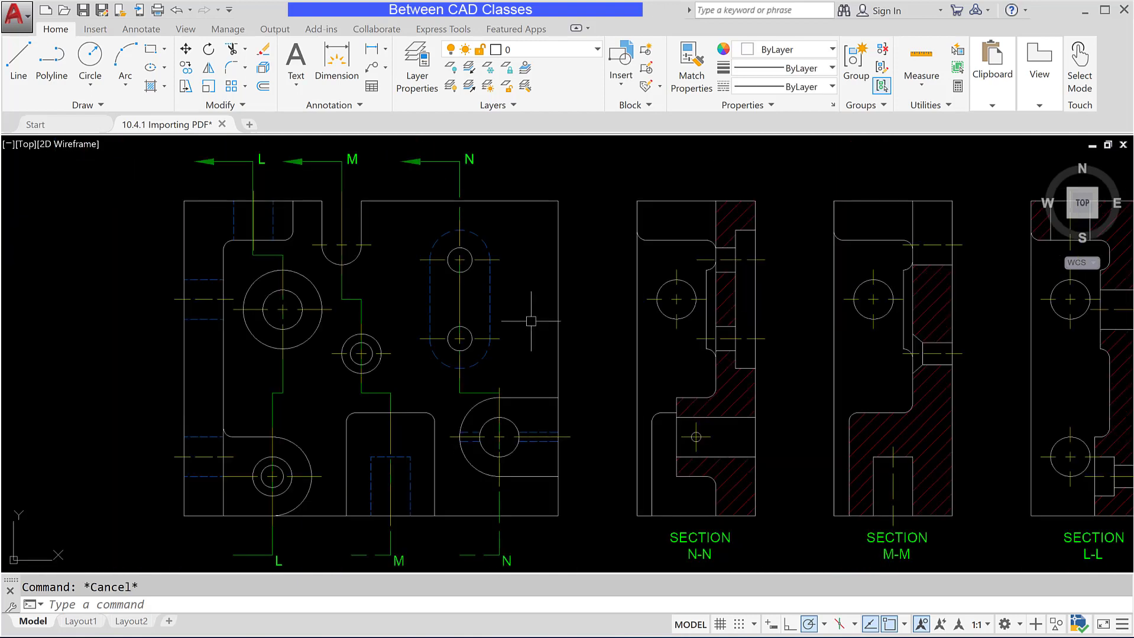
left_click(559, 276)
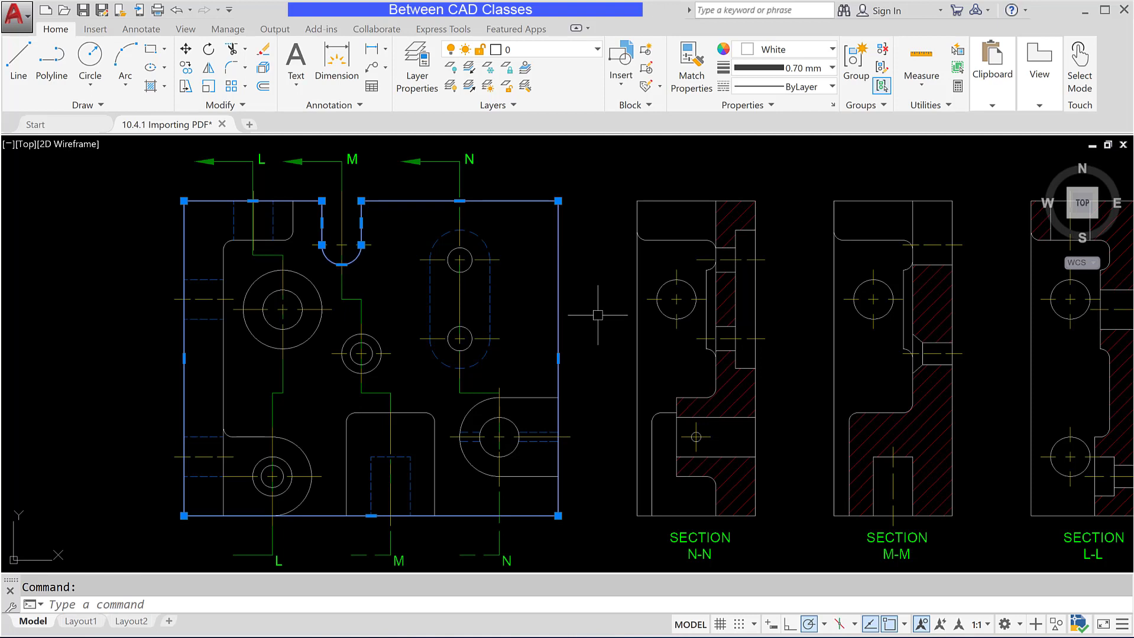
key("Escape")
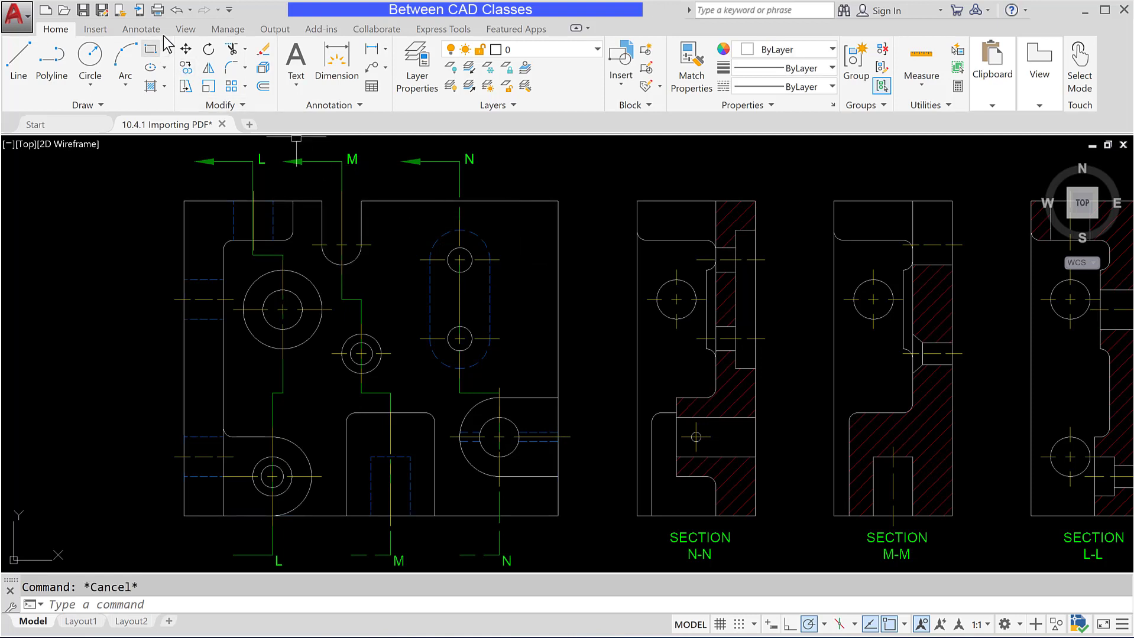
Undo the zoom and re-import, then reload 10.4.1 Sectioned Plate.pdf into Import PDF.
left_click(177, 10)
left_click(177, 10)
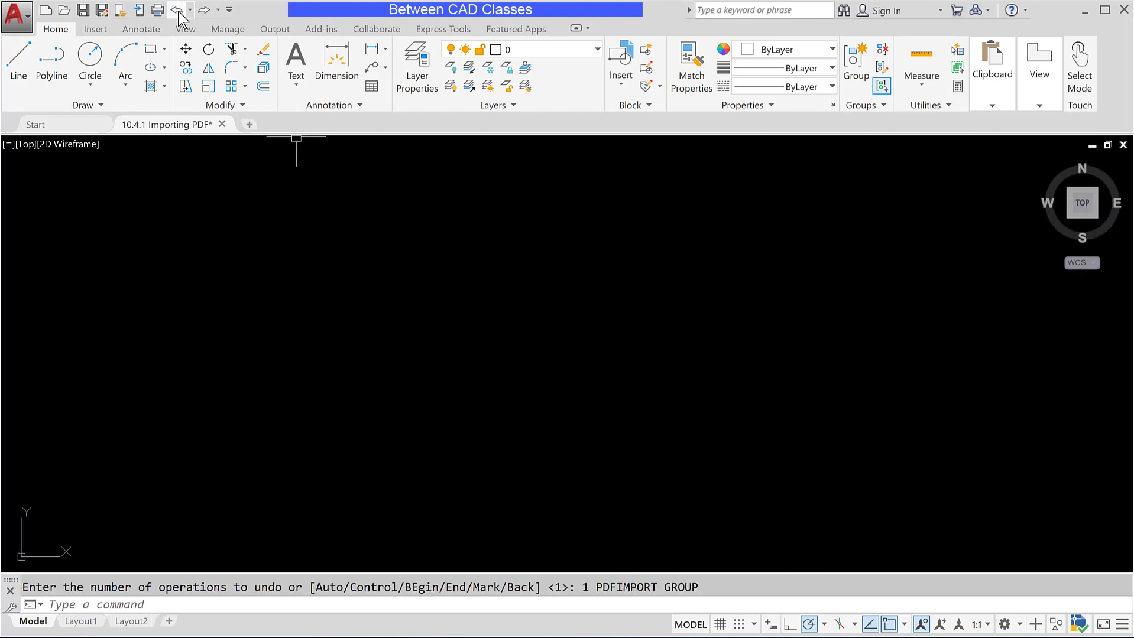
left_click(95, 28)
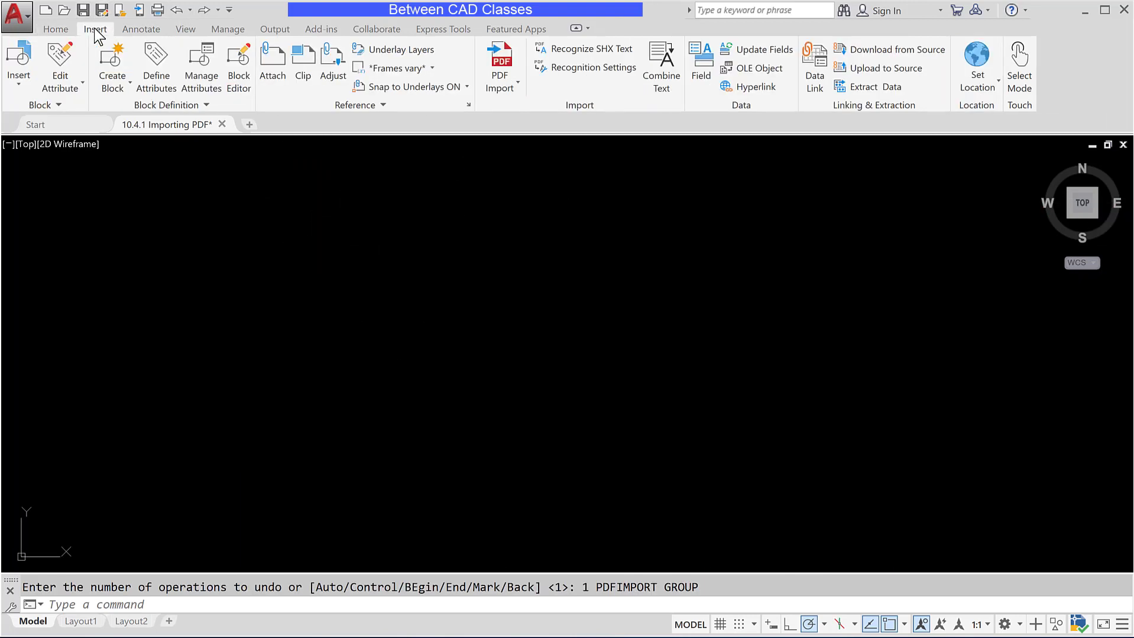
left_click(502, 56)
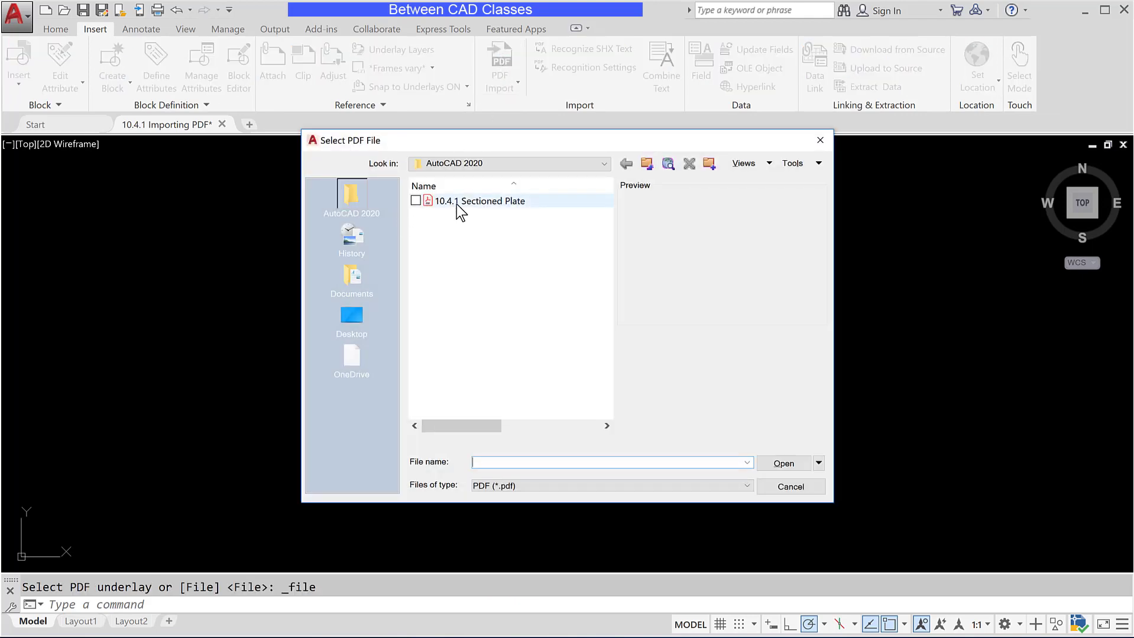
double_click(456, 205)
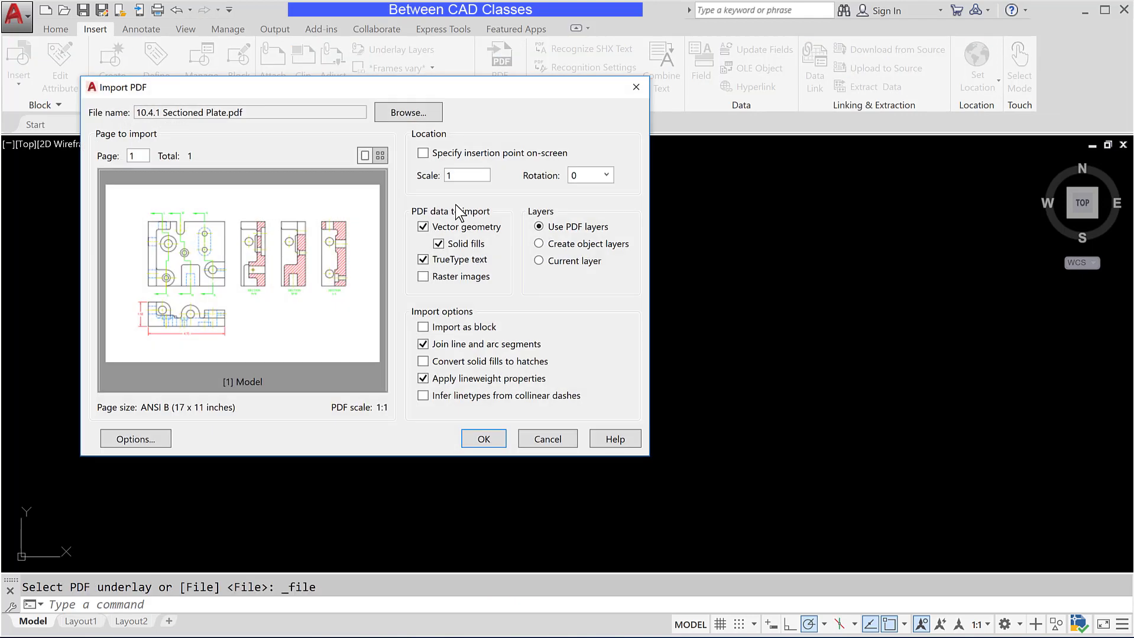
Import with Create object layers, Import as block, Infer linetypes and Convert solid fills to hatches.
left_click(538, 244)
left_click(424, 328)
left_click(424, 396)
left_click(423, 361)
left_click(483, 440)
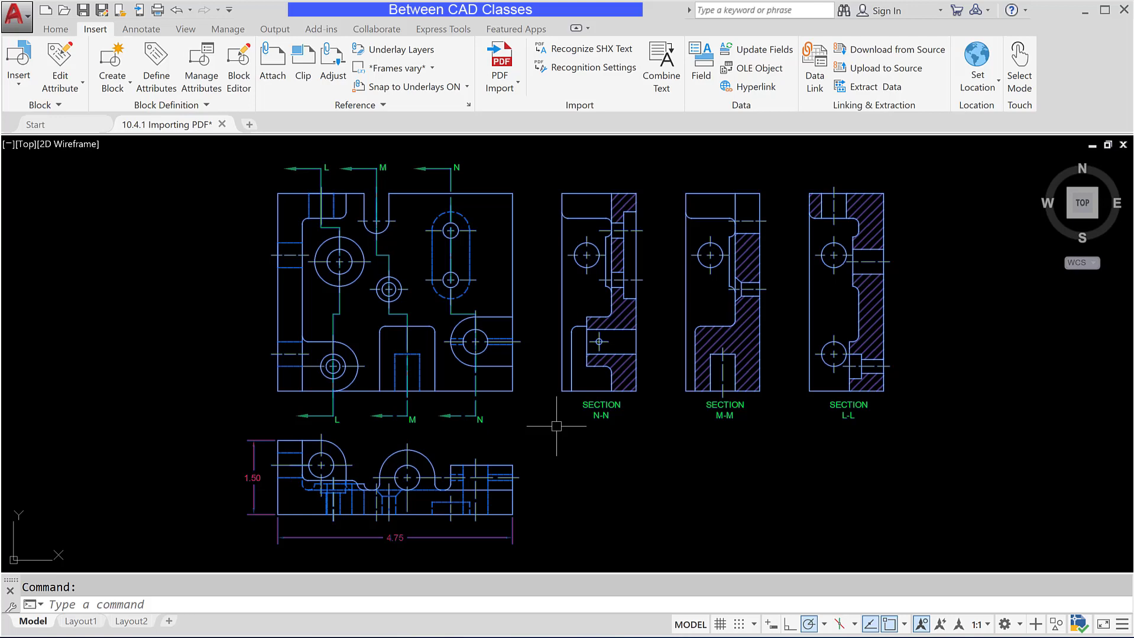
Explode the PDF block, then delete the two red diagonal lines in Sections N-N and M-M.
left_click(56, 29)
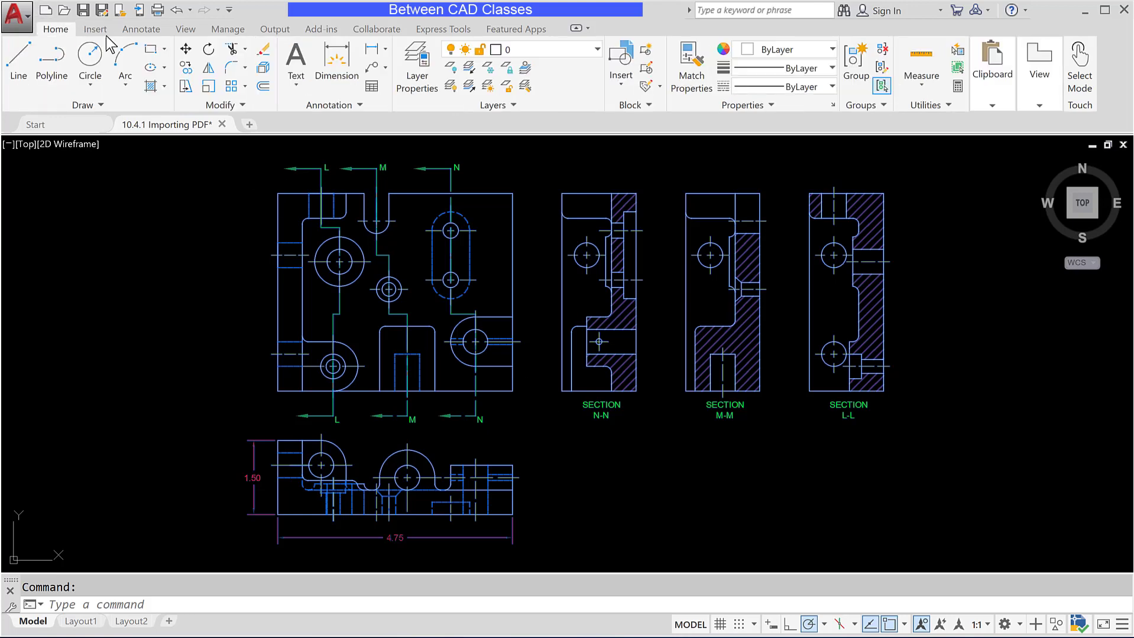
left_click(263, 73)
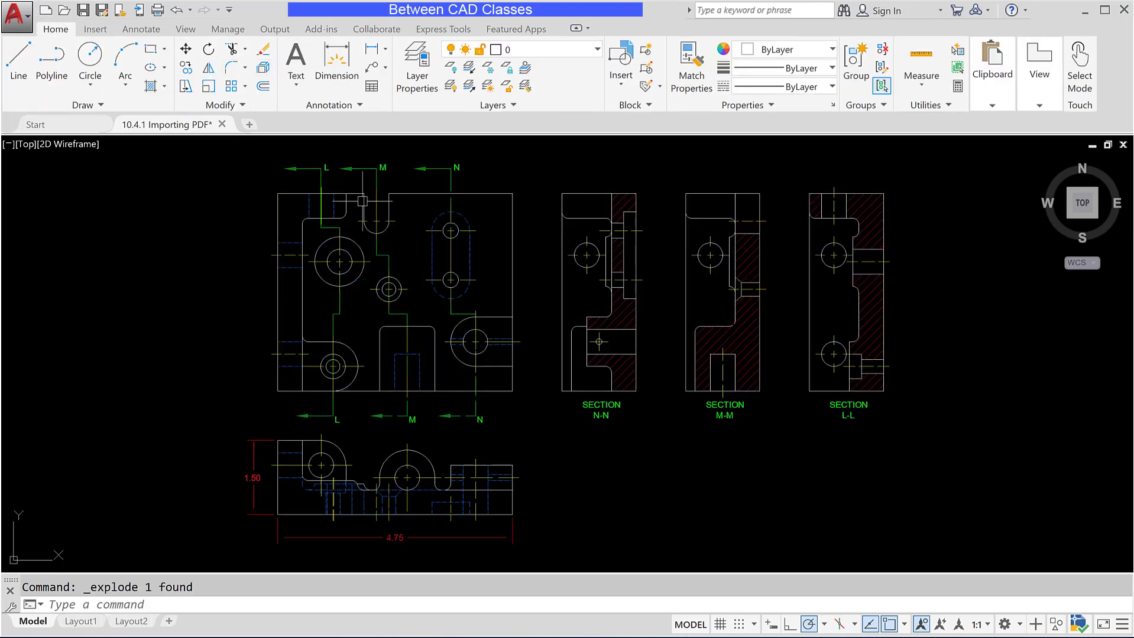
left_click(624, 319)
left_click(748, 317)
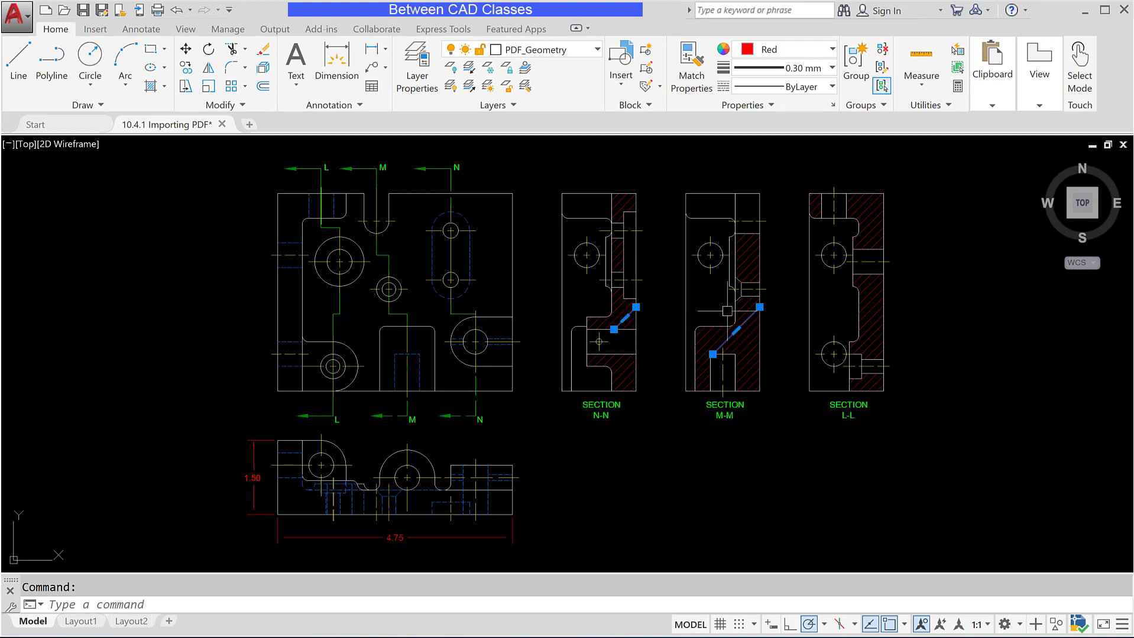
key("Delete")
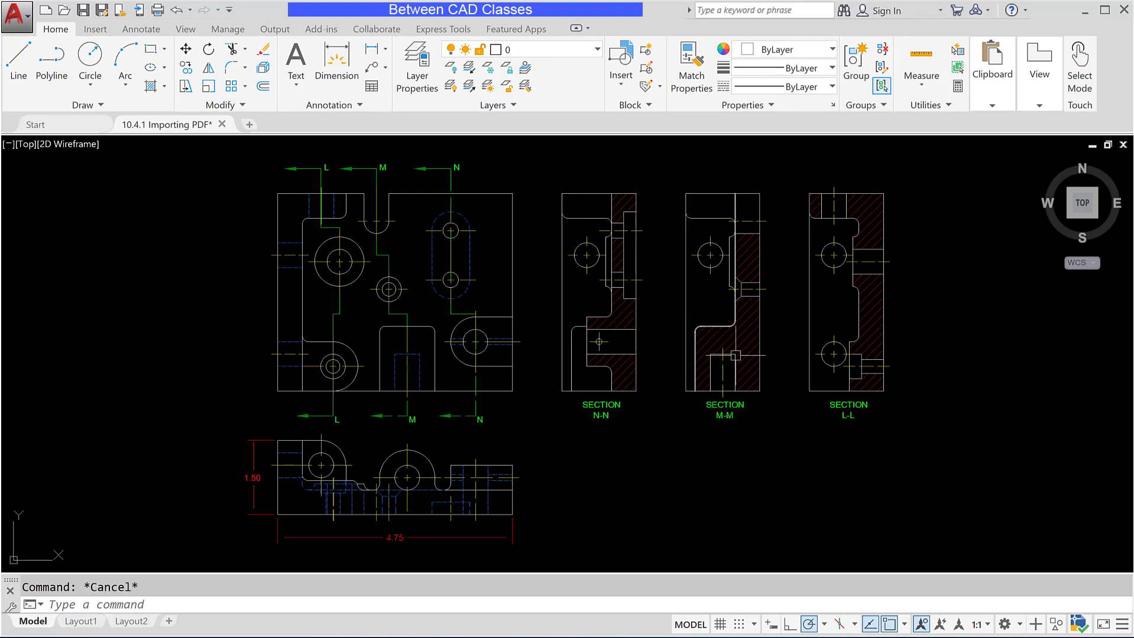
left_click(597, 50)
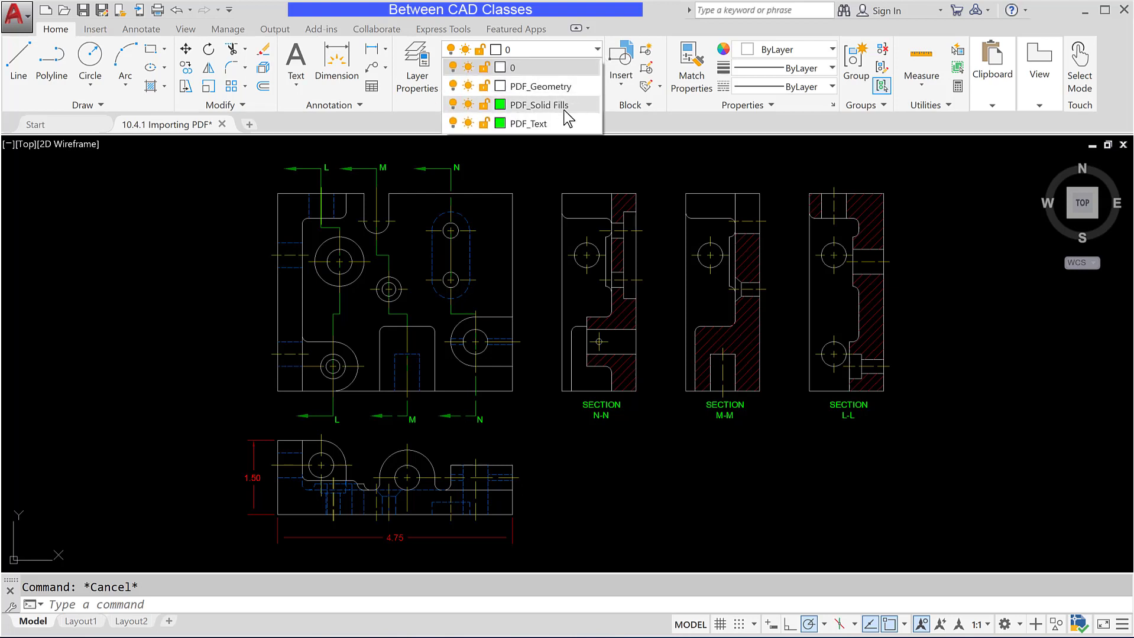
left_click(596, 52)
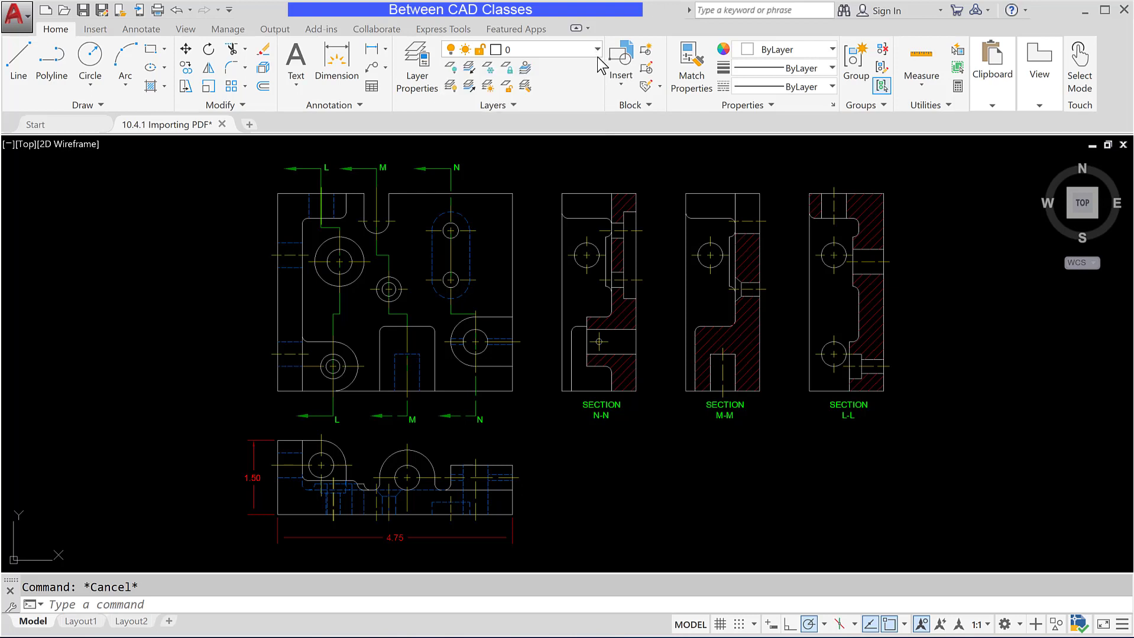